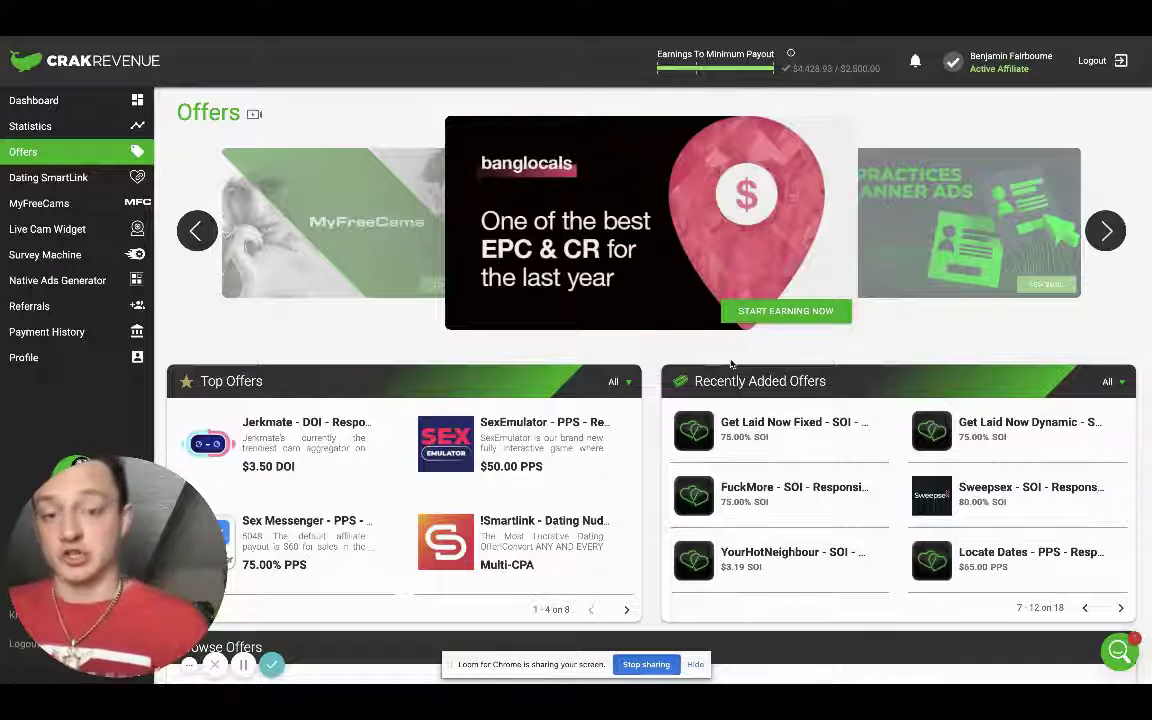
Filter the CrakRevenue offers to Top Offers only and review the nine offers listed.
scroll(755, 463, down, 2)
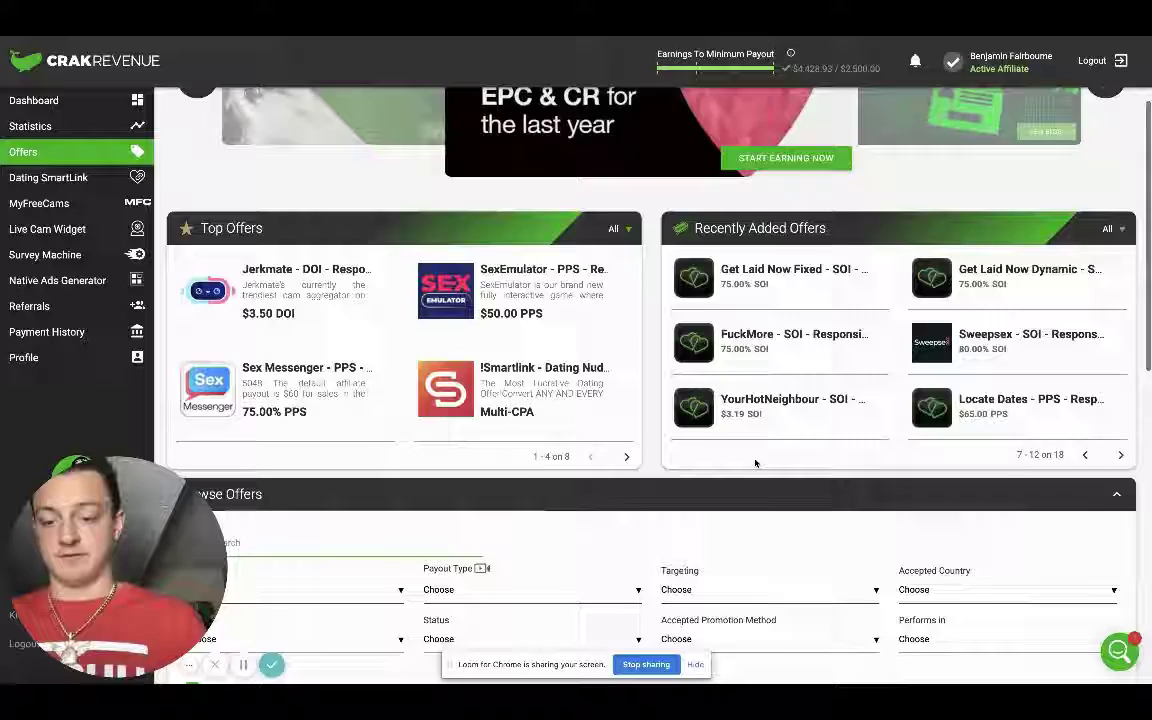
scroll(755, 463, down, 3)
scroll(752, 463, up, 2)
scroll(750, 463, down, 1)
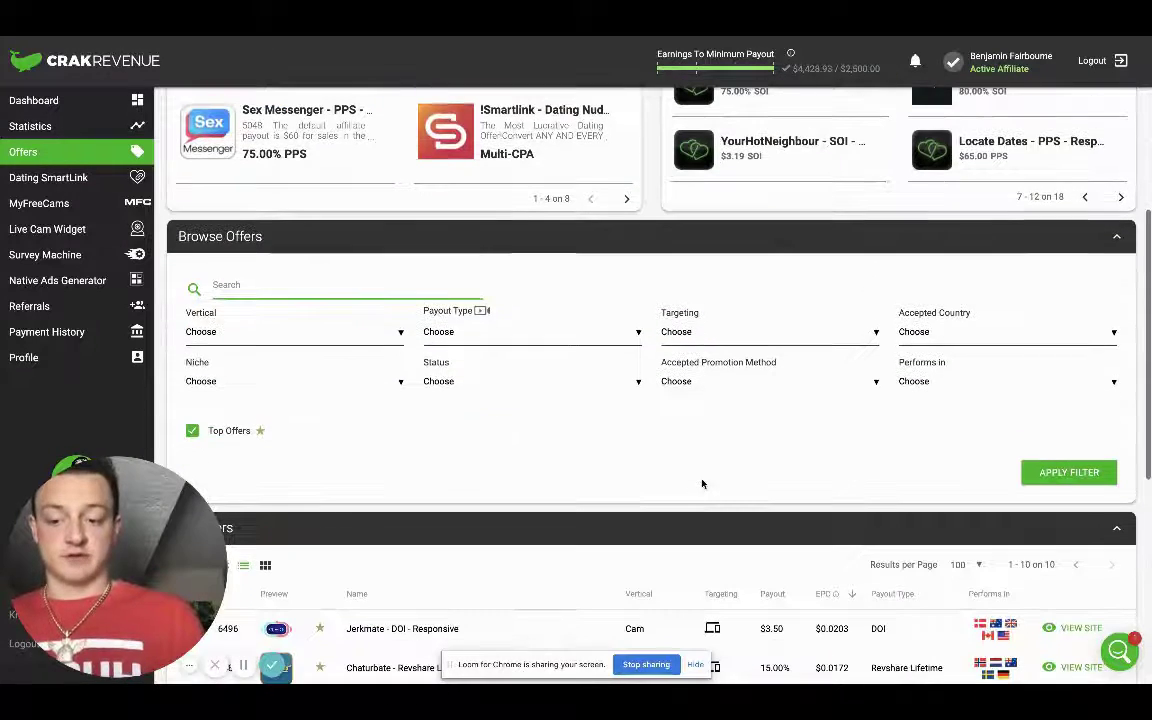
click(188, 433)
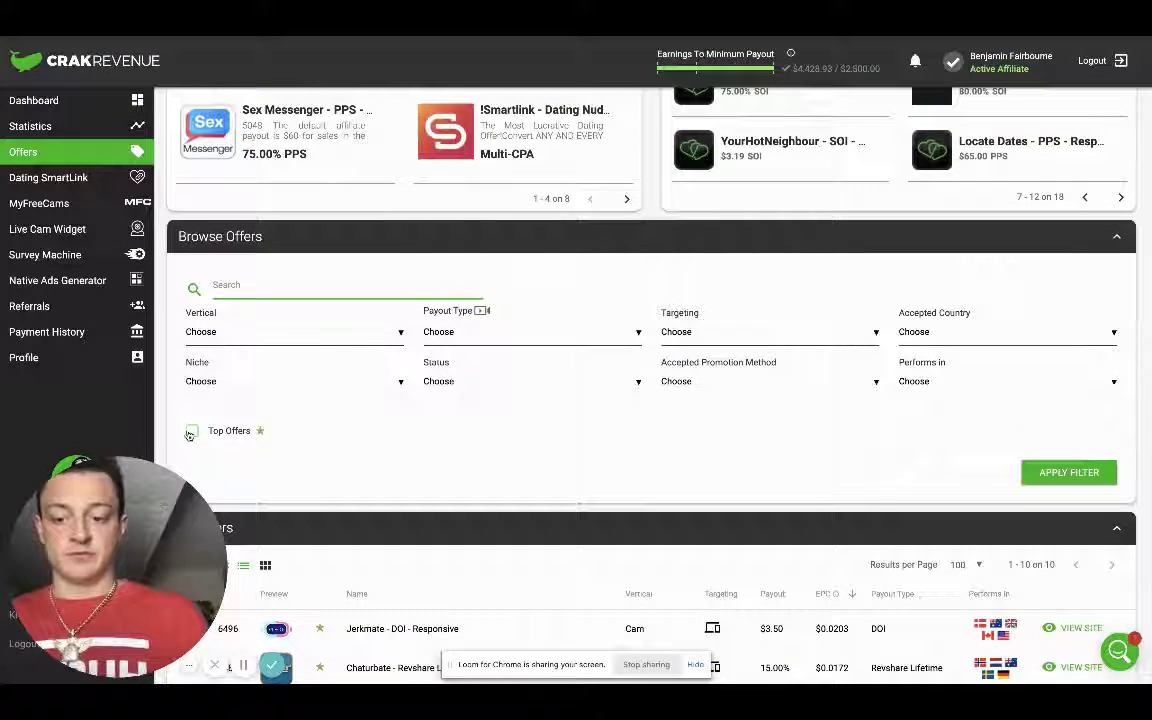
click(191, 432)
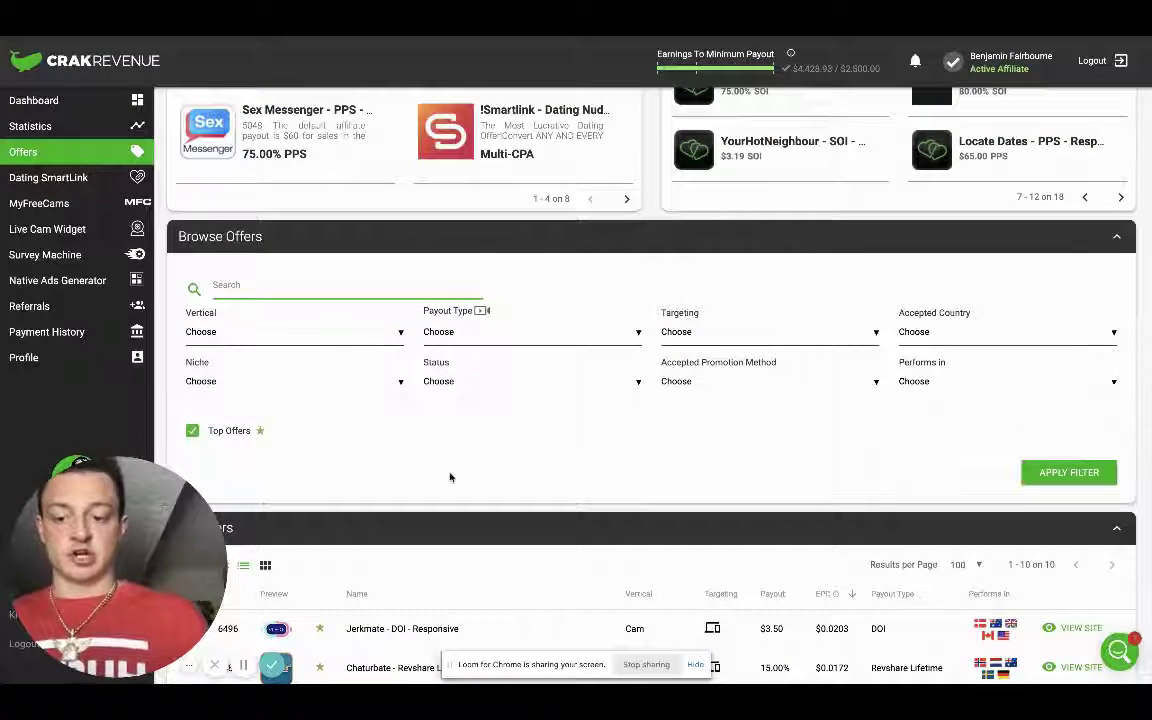
click(1068, 472)
scroll(824, 437, down, 3)
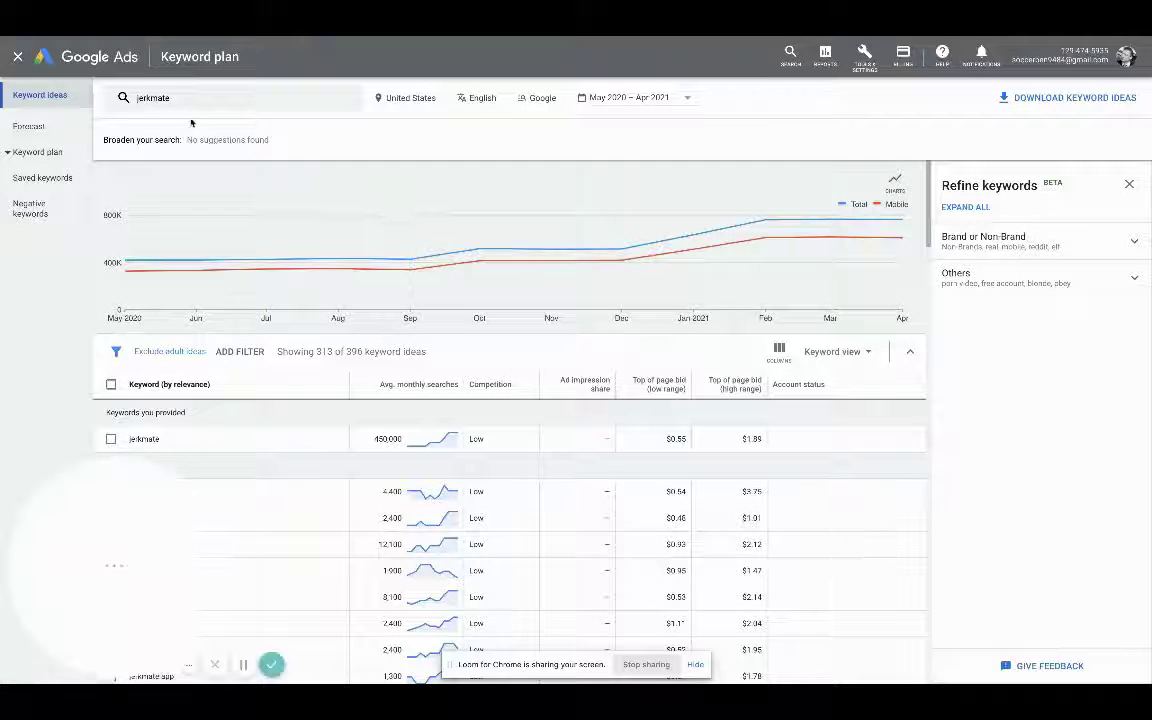
Add chaturbate, myfreecams and sexemulator as seed keywords alongside jerkmate.
click(194, 101)
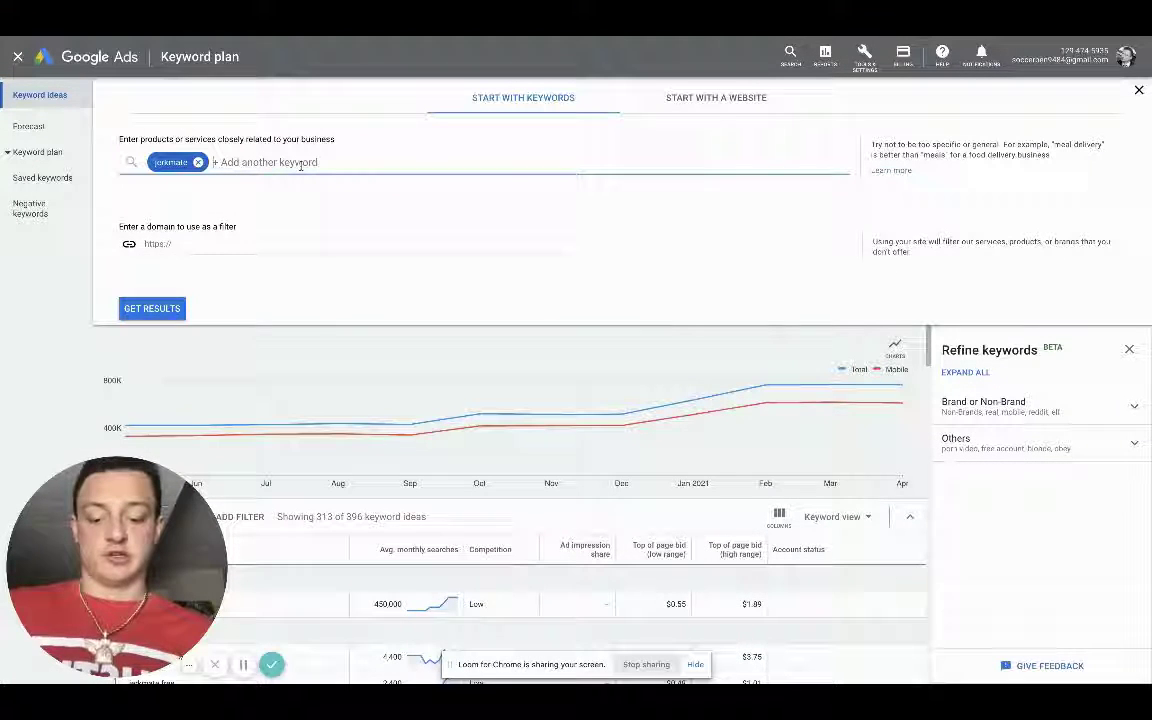
text(chaturba)
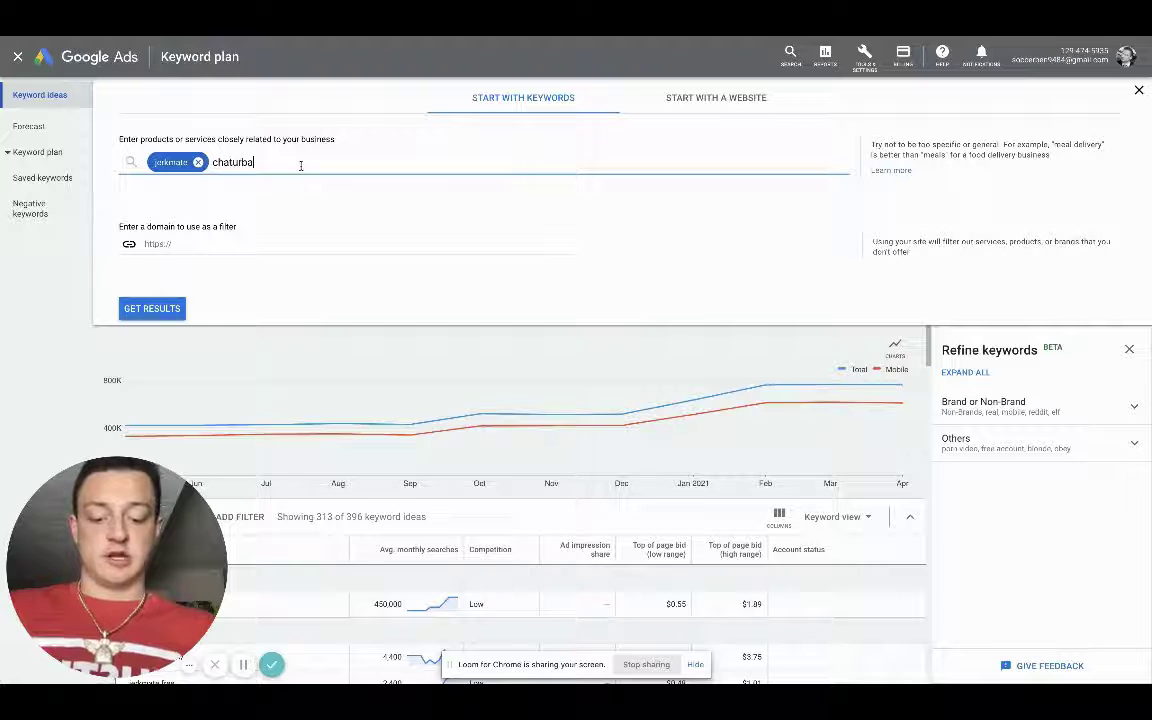
text(te)
key(Return)
text(m)
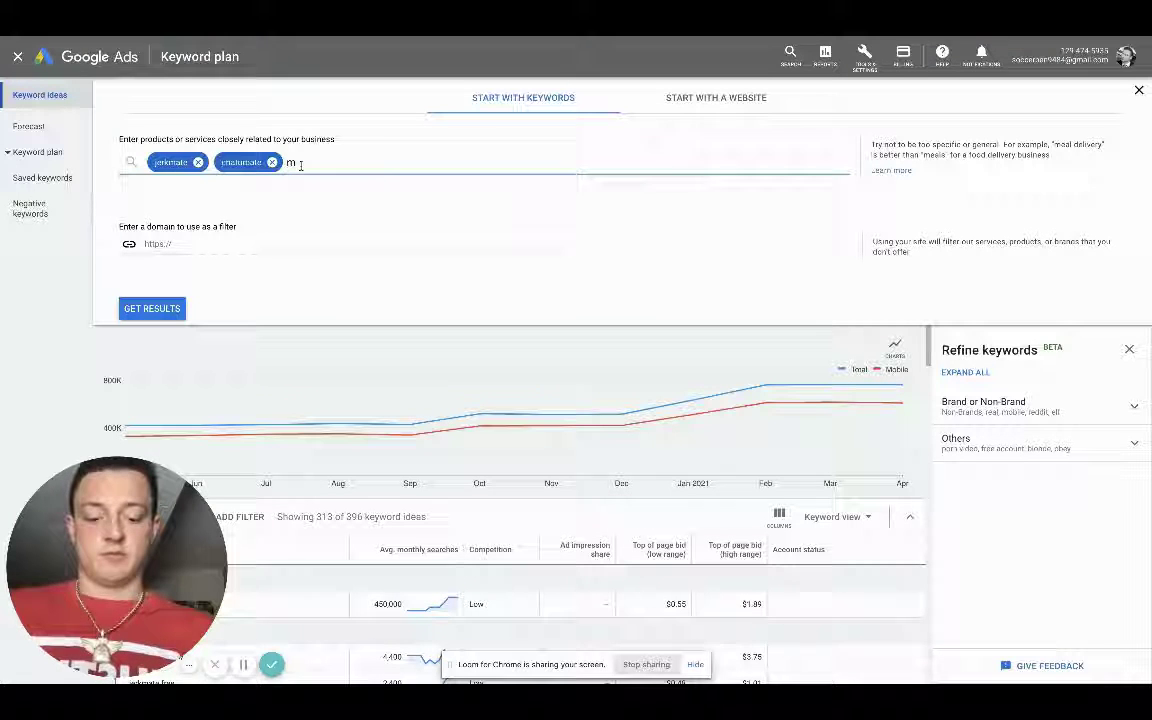
text(yfreecams)
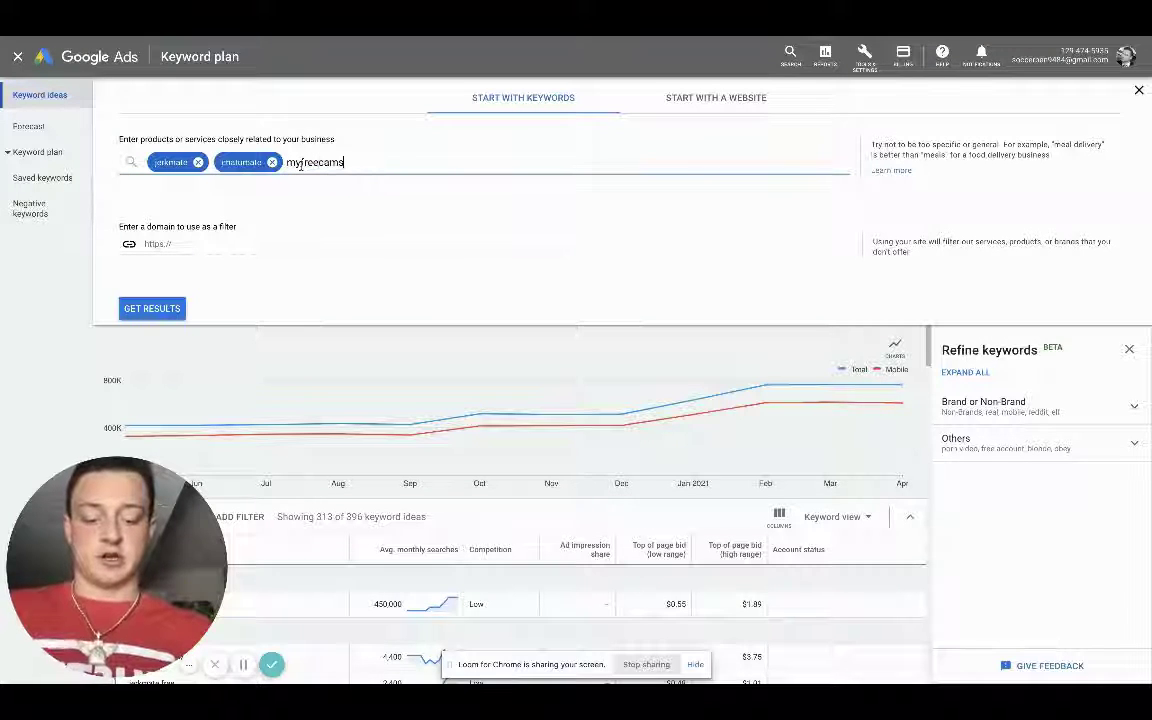
key(Return)
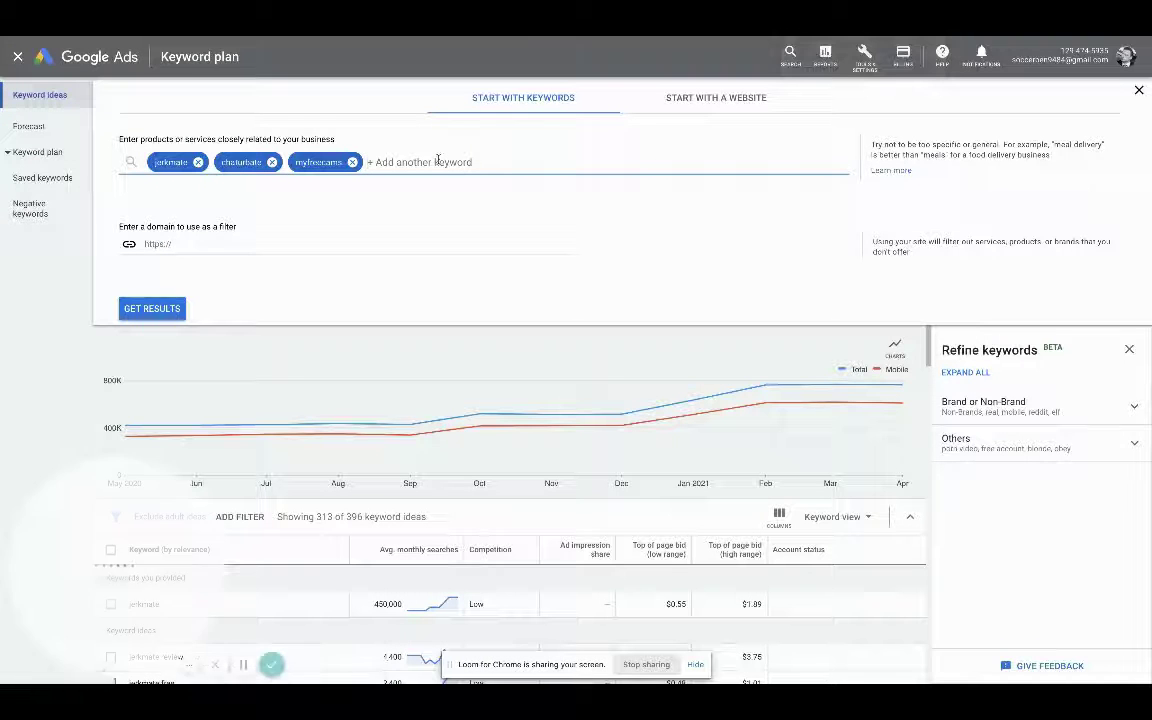
text(sexemu)
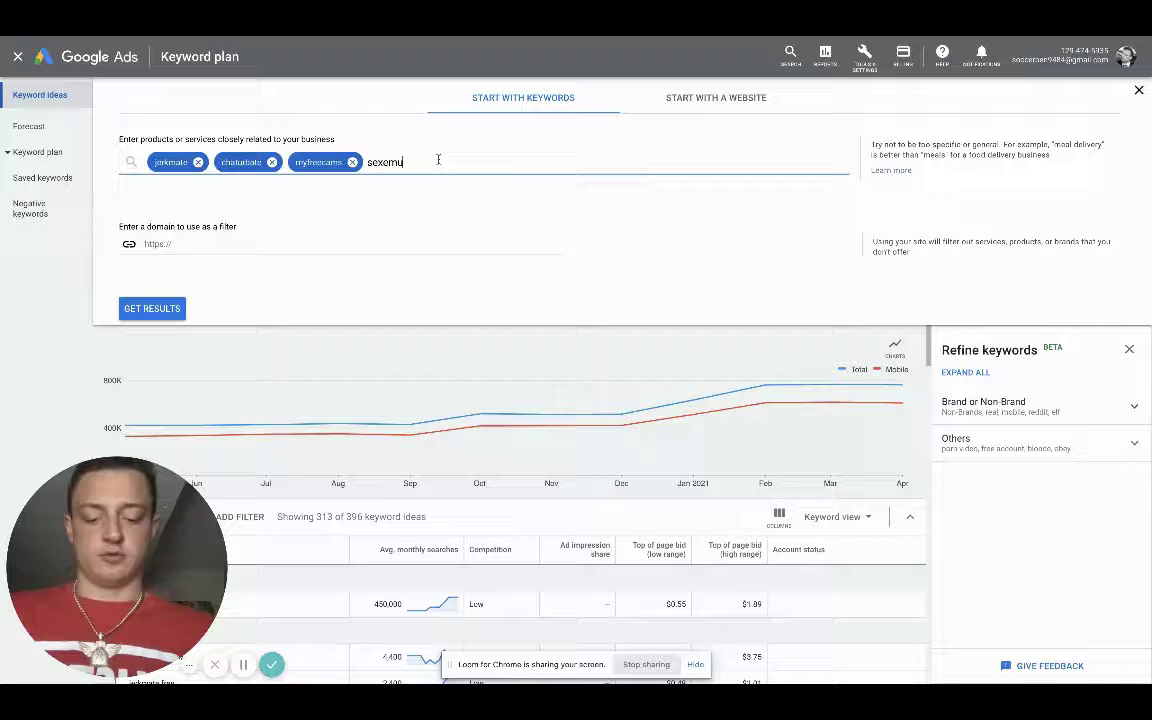
text(lator)
key(Return)
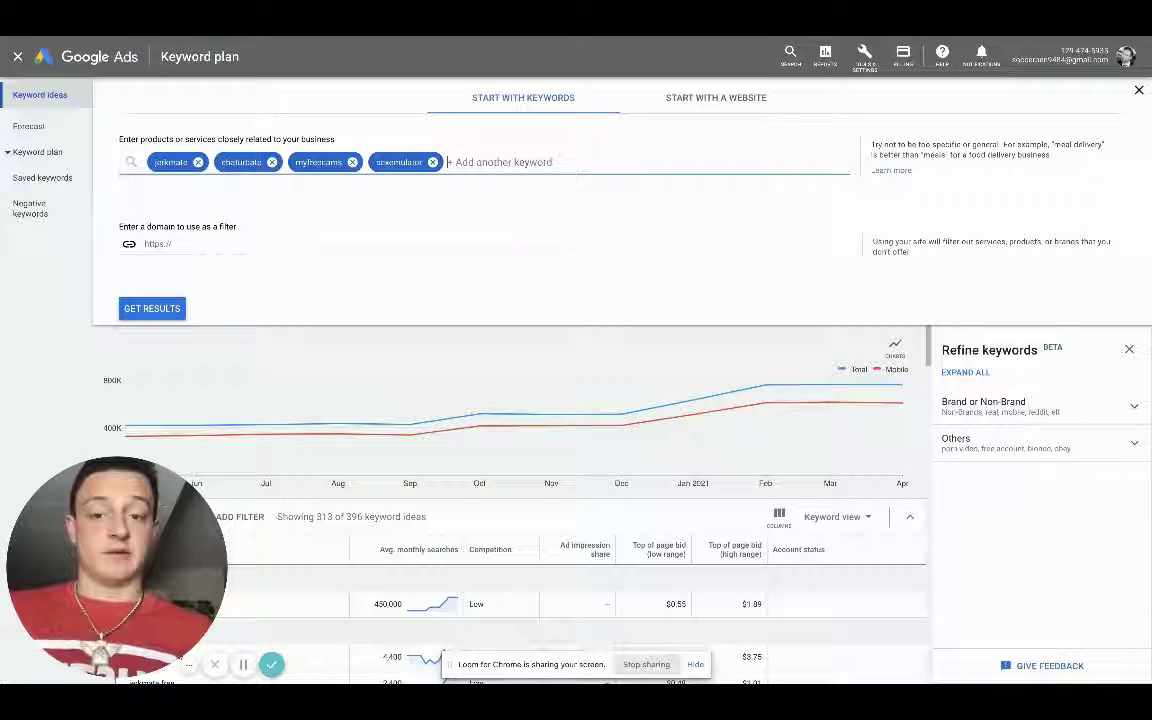
Add semenax and royalcams as seed keywords, checking the offer names in CrakRevenue.
text(semra)
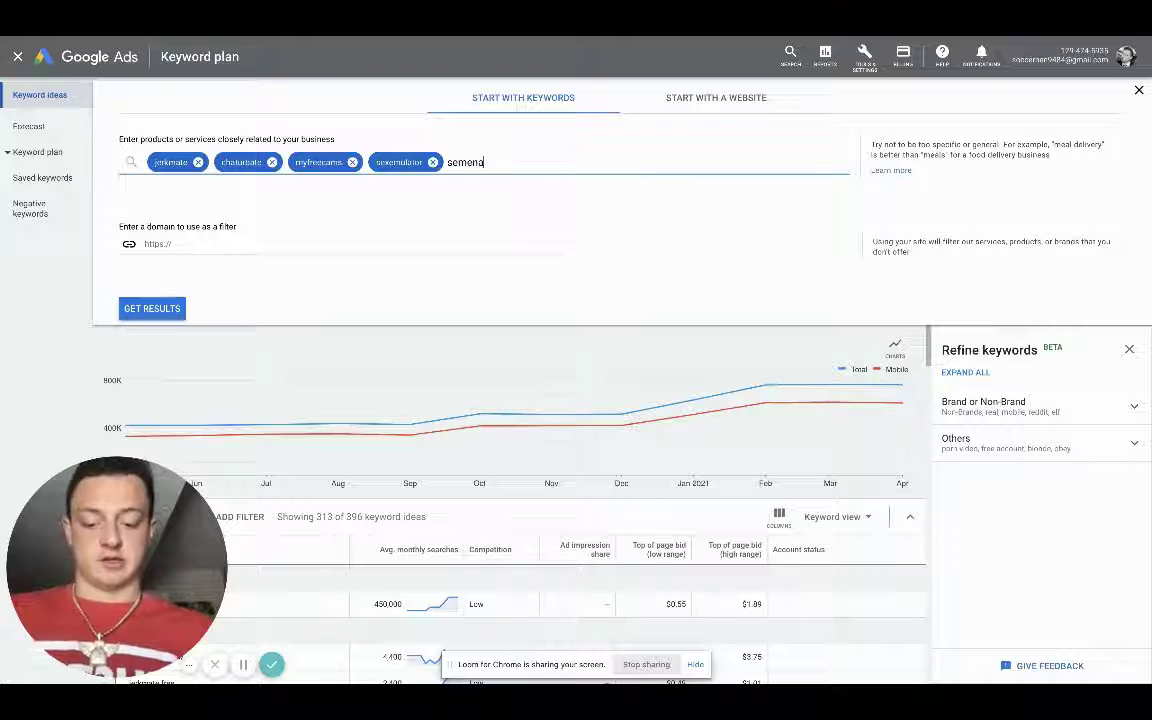
text(x)
key(Return)
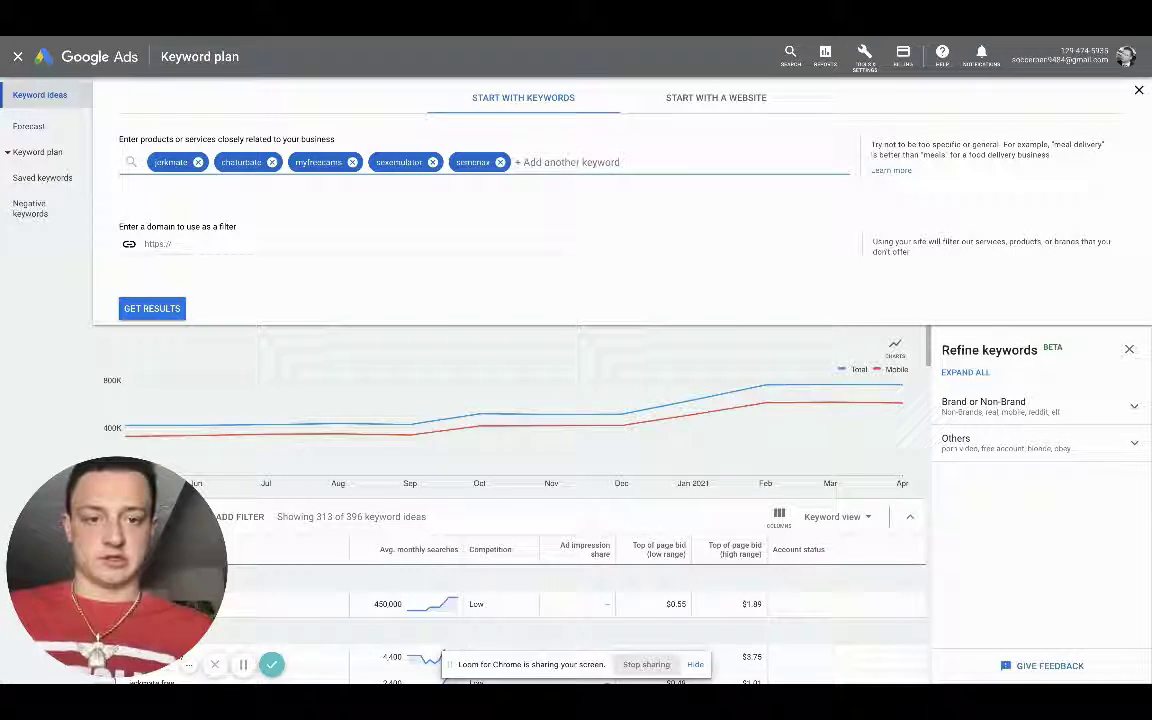
key(ctrl+Tab)
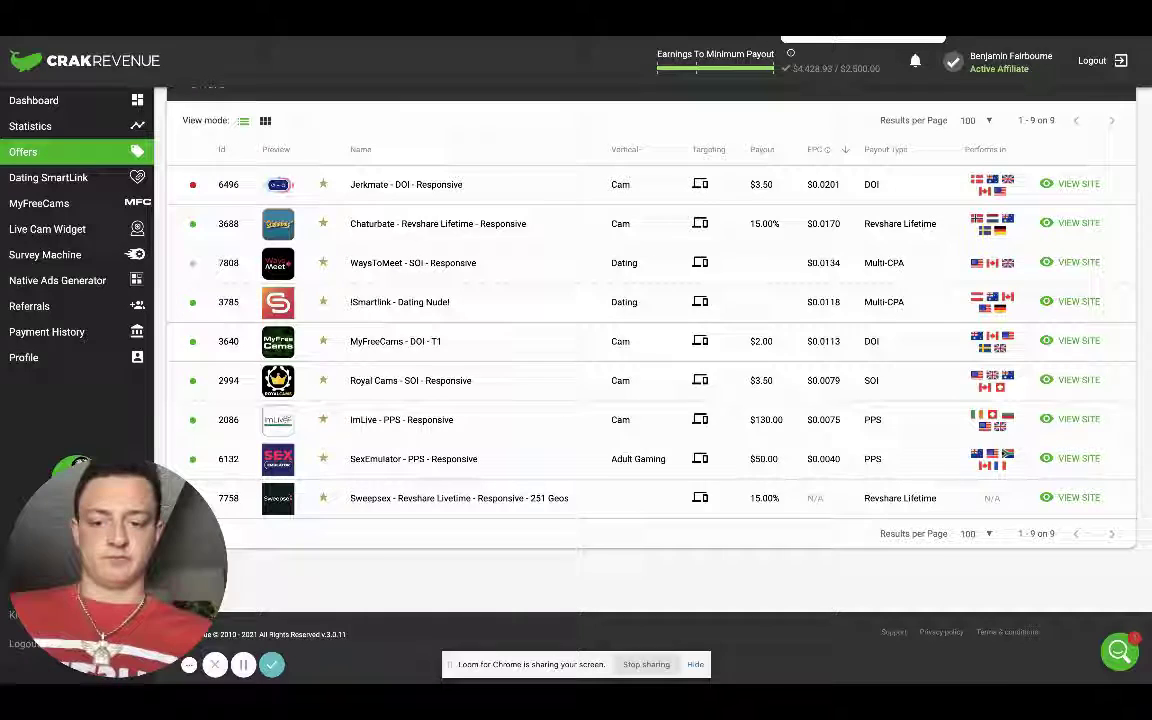
key(ctrl+Tab)
text(ro)
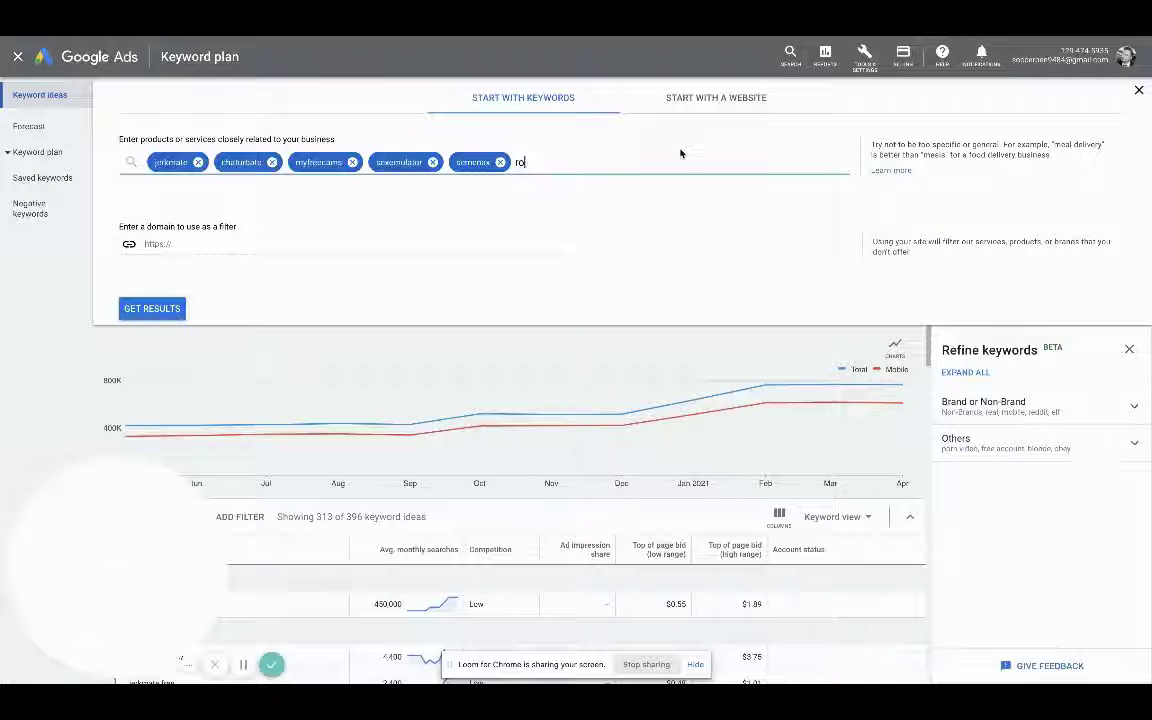
text(yalcams)
key(Return)
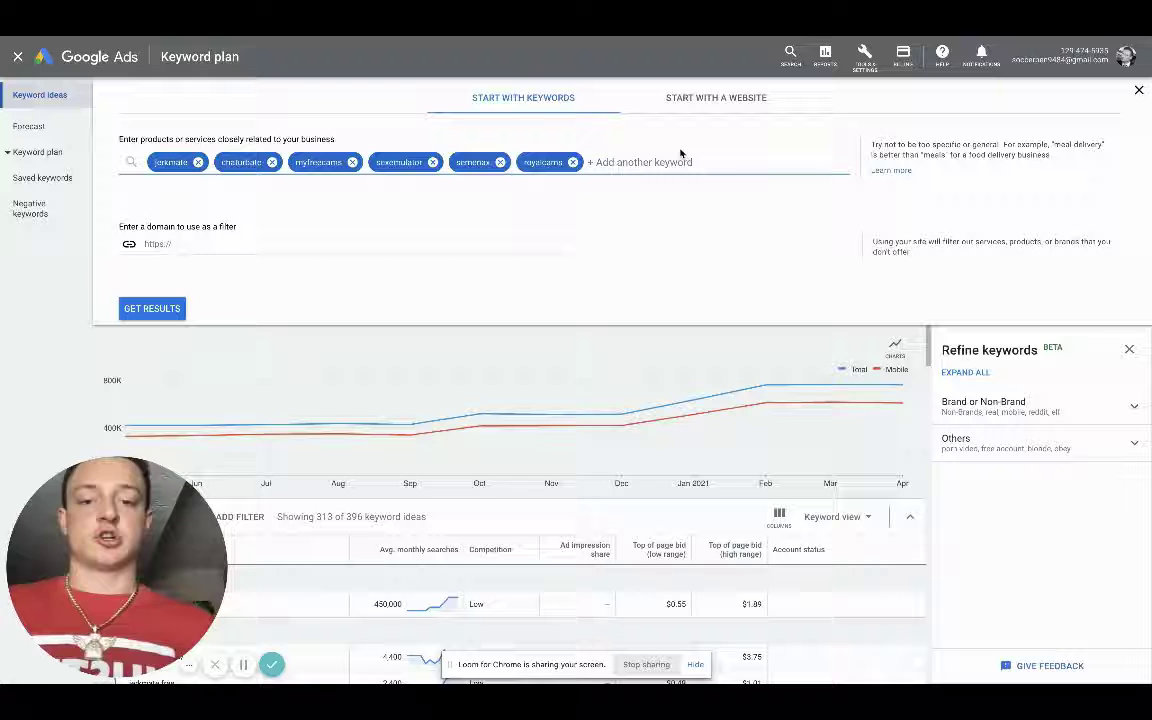
Fetch ideas for the six seed keywords and review the 3,538 results, Jerkmate at 180,000 searches.
click(155, 310)
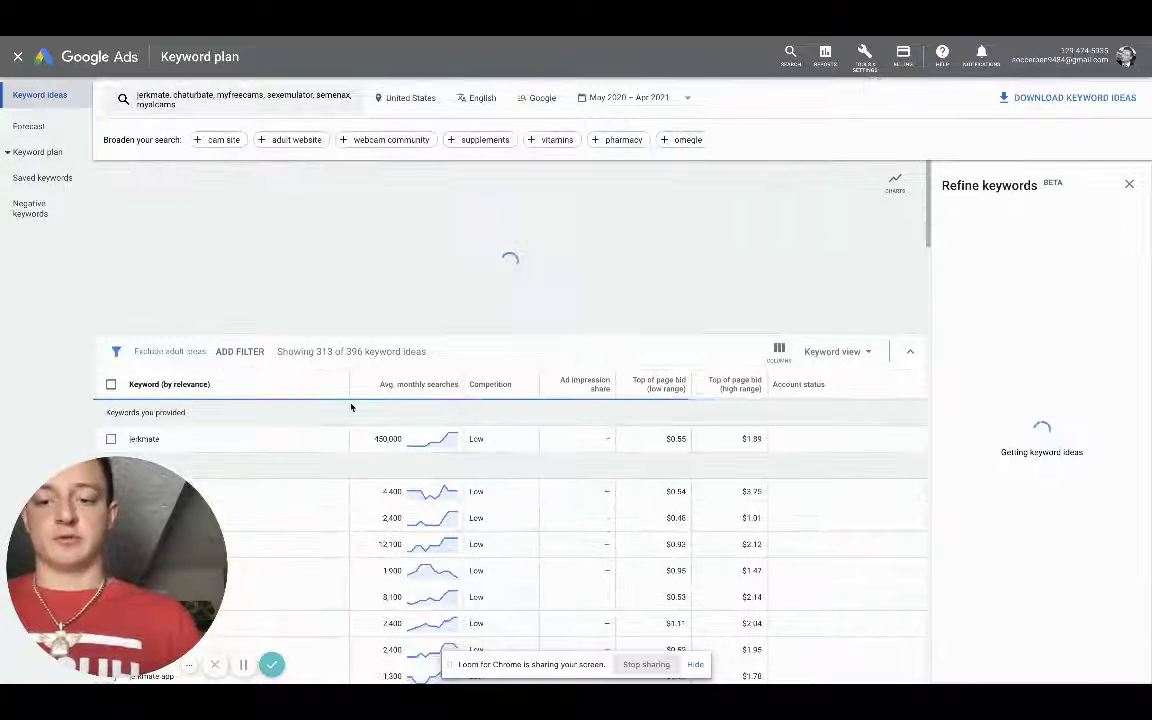
scroll(394, 423, down, 2)
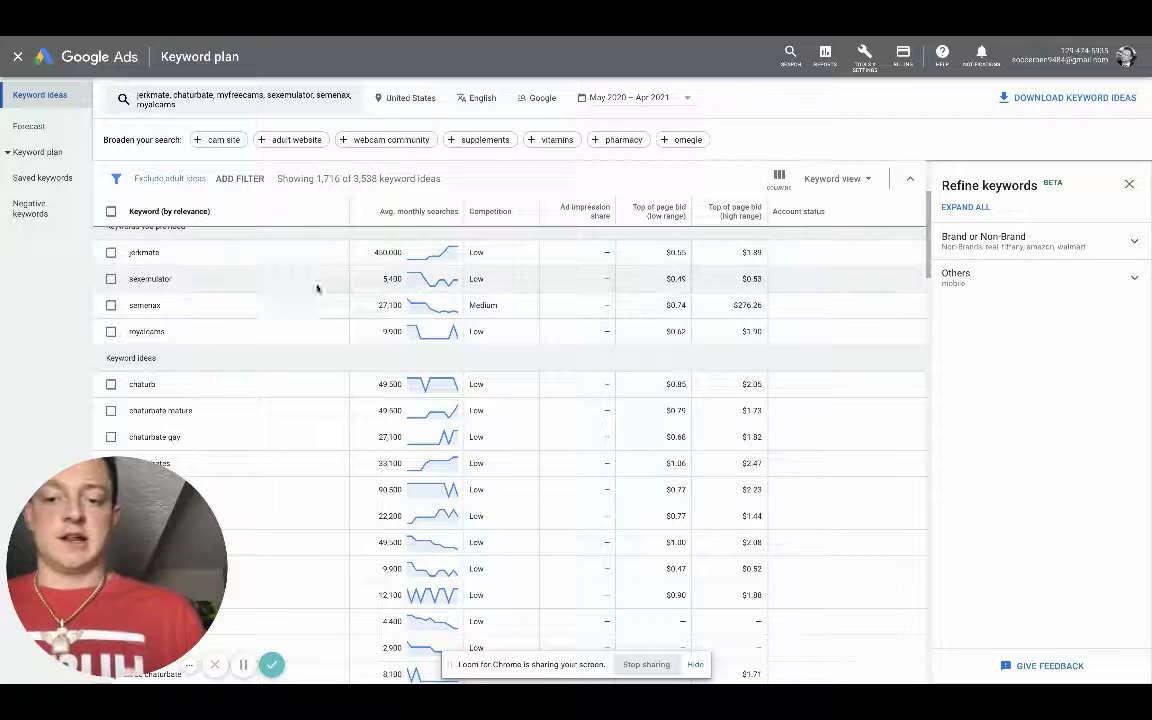
scroll(401, 326, down, 3)
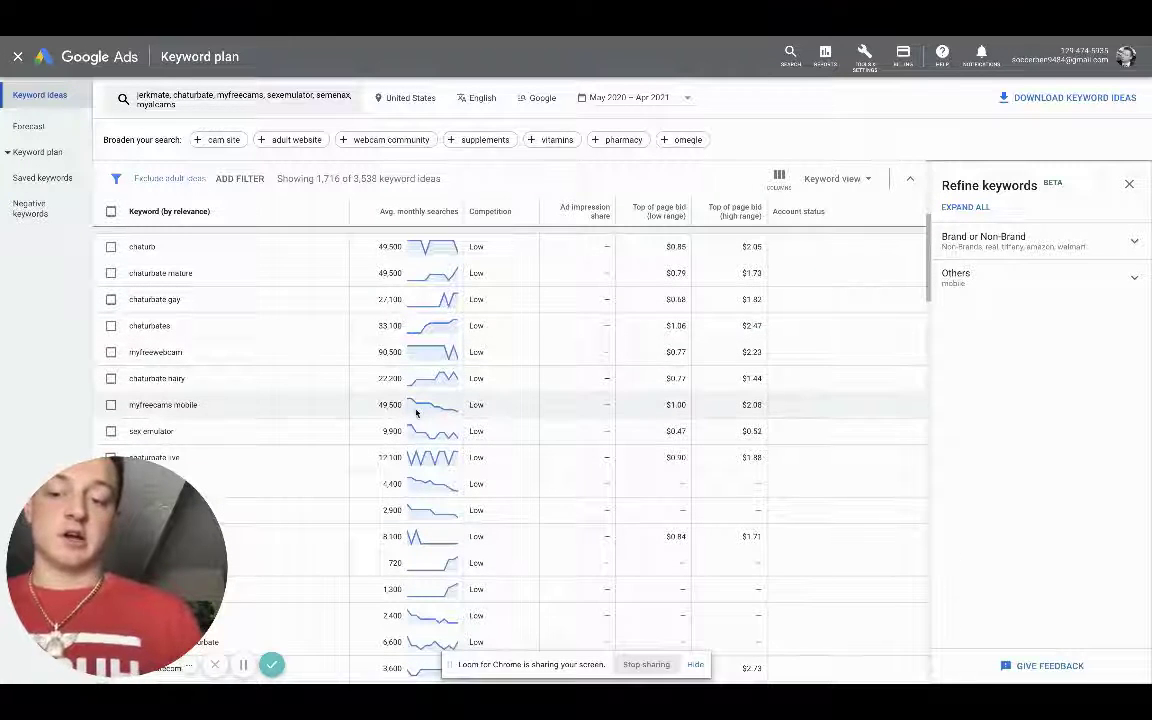
mouse_move(431, 458)
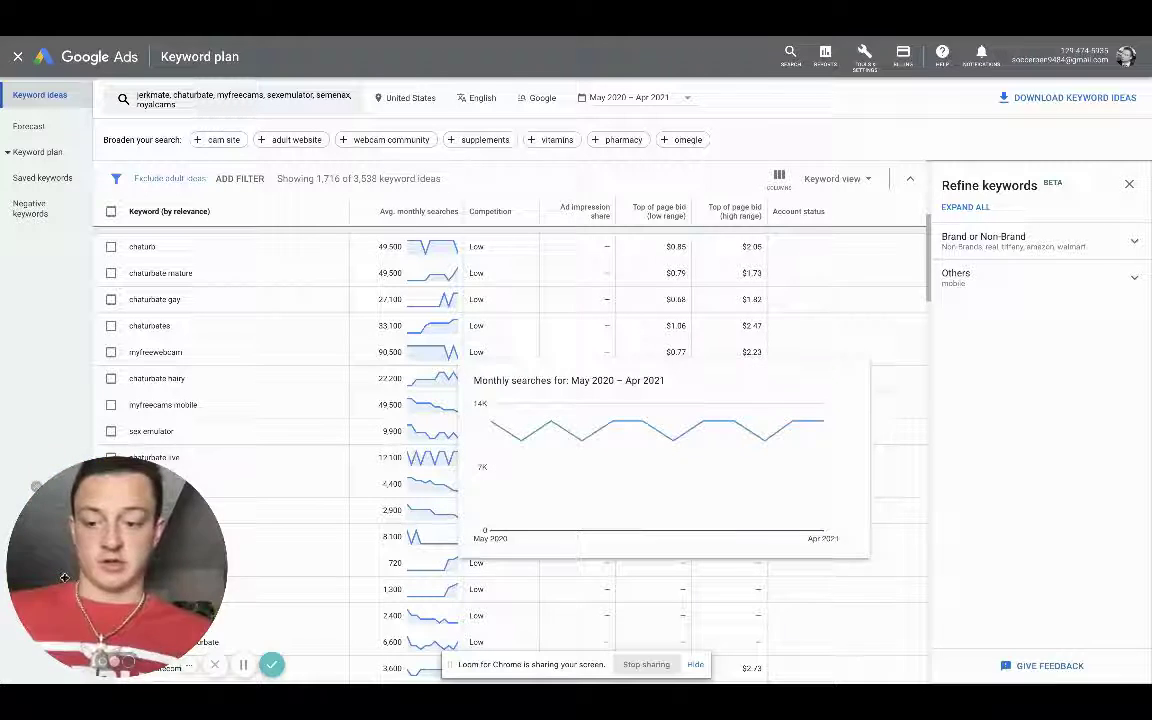
drag(67, 585, 987, 254)
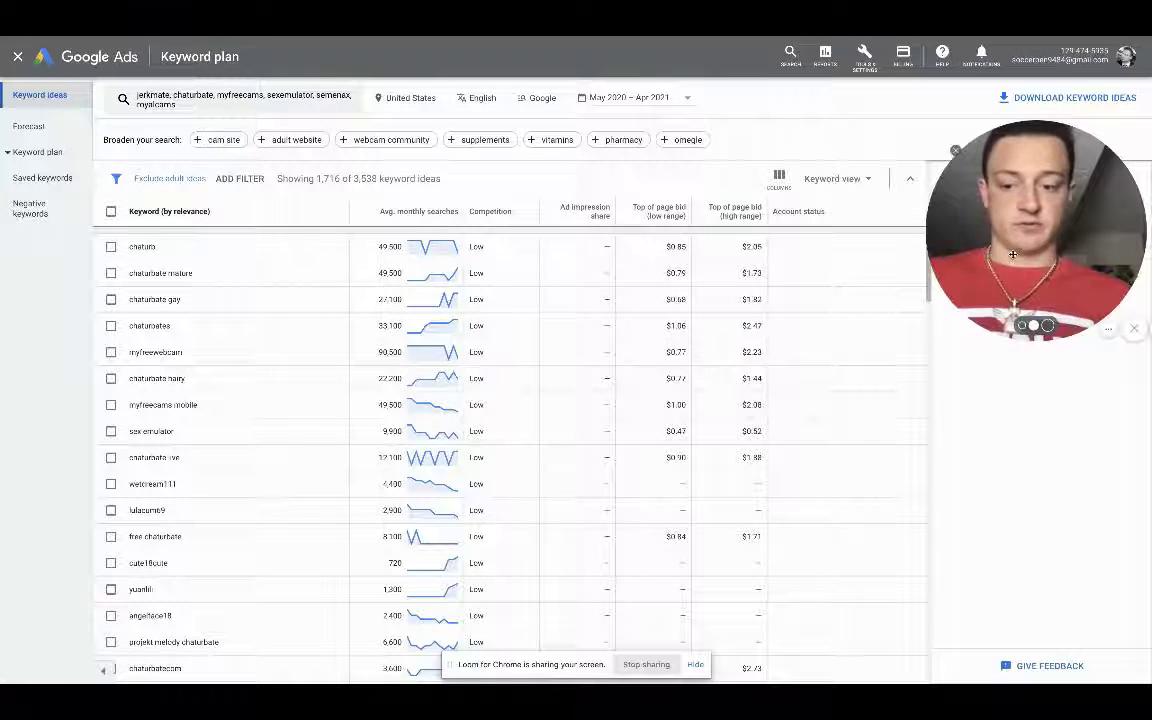
scroll(549, 448, down, 5)
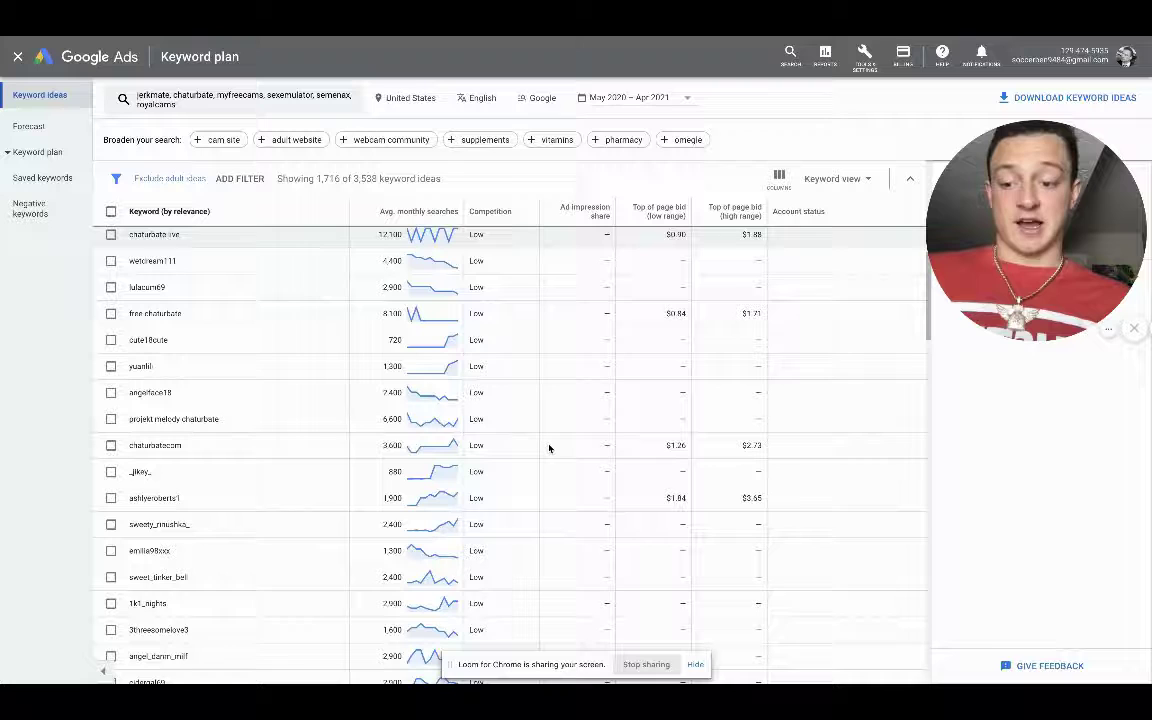
scroll(549, 448, up, 5)
scroll(549, 448, up, 2)
scroll(549, 448, up, 1)
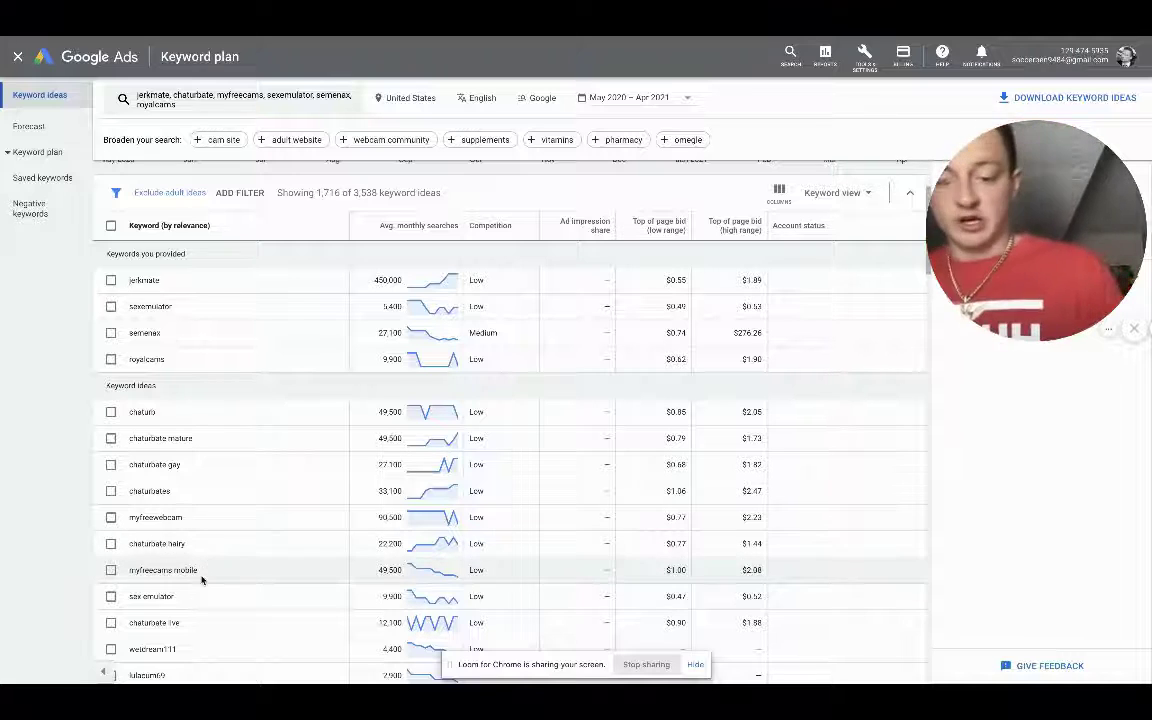
scroll(670, 587, up, 3)
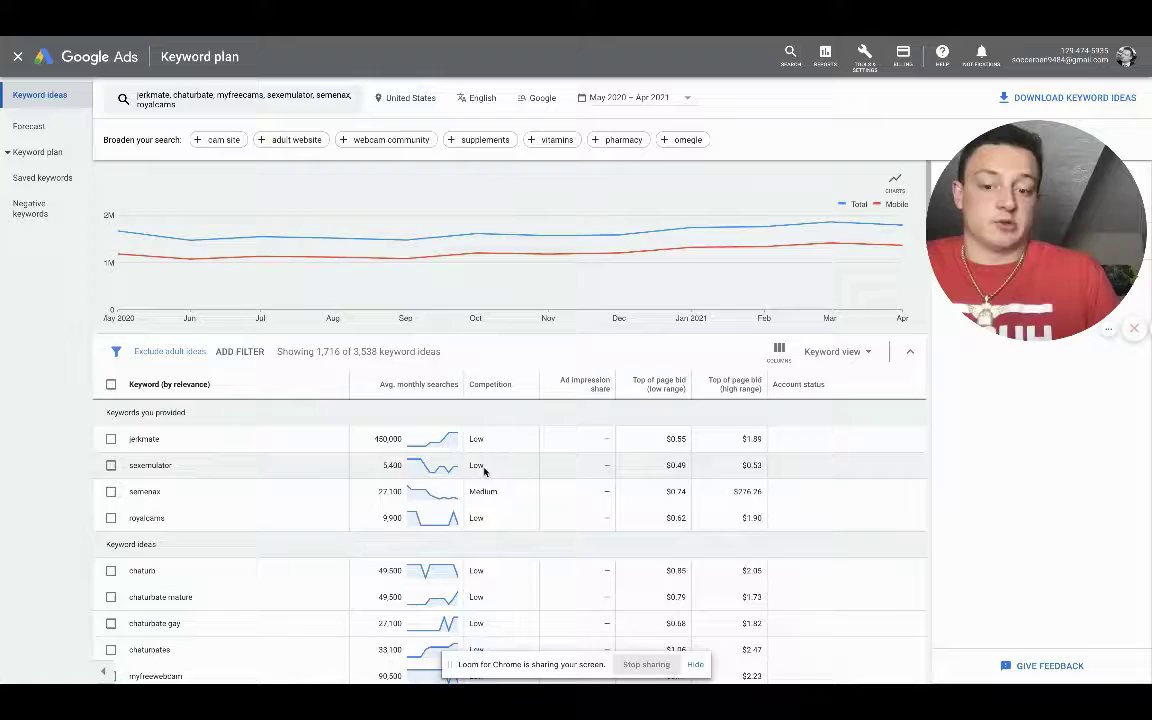
scroll(501, 539, down, 3)
scroll(501, 539, down, 5)
scroll(501, 539, down, 5)
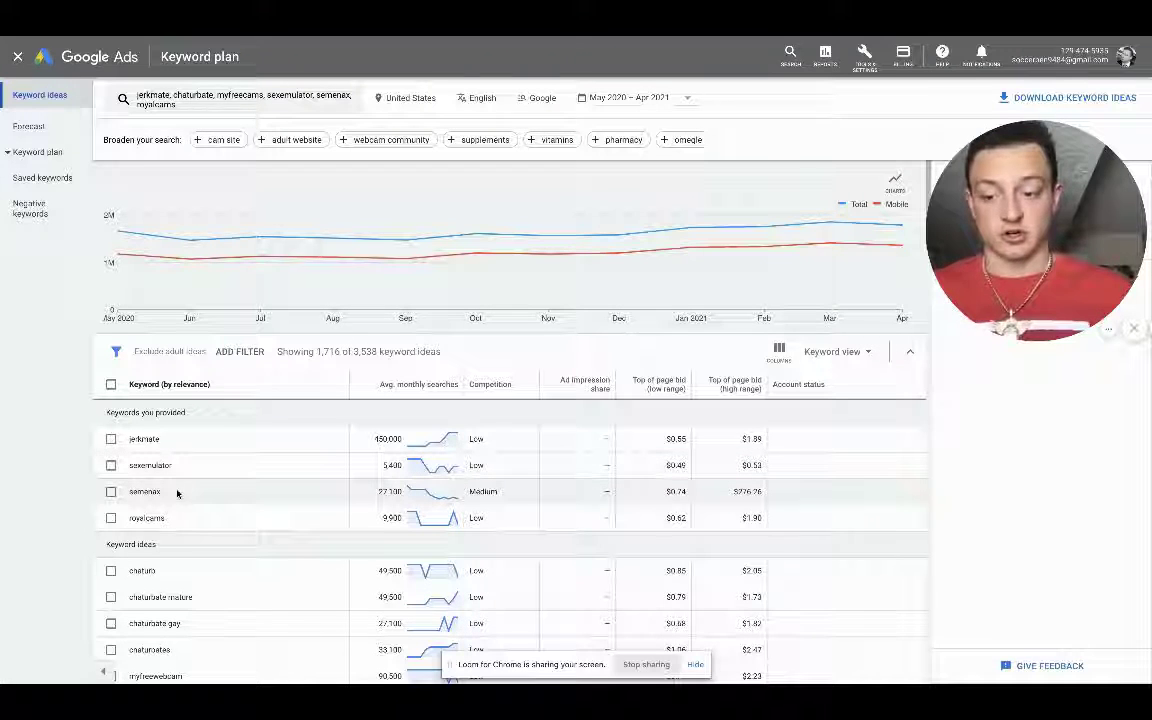
drag(130, 491, 168, 495)
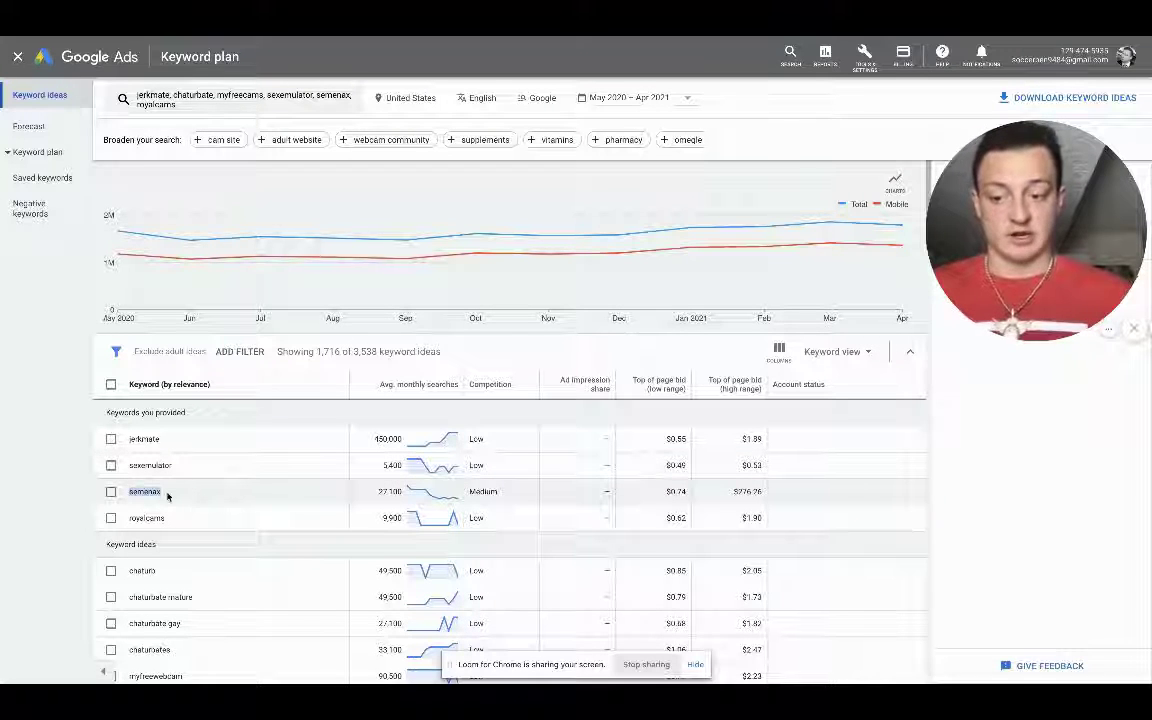
click(160, 491)
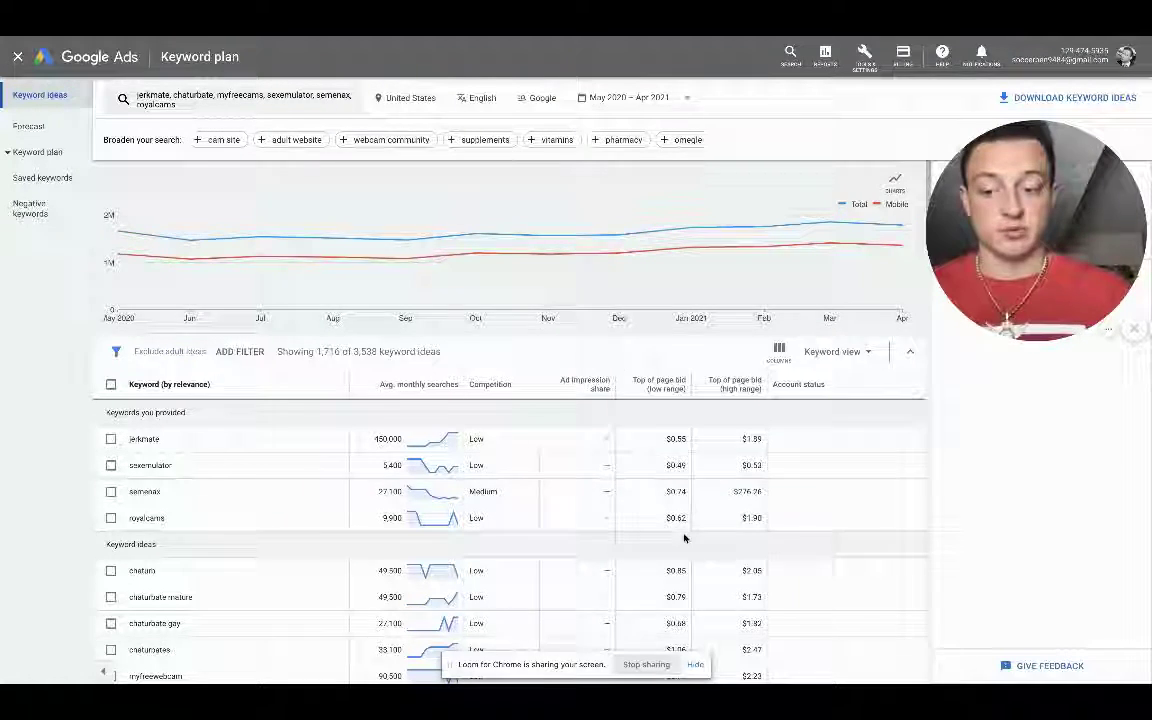
scroll(684, 538, down, 3)
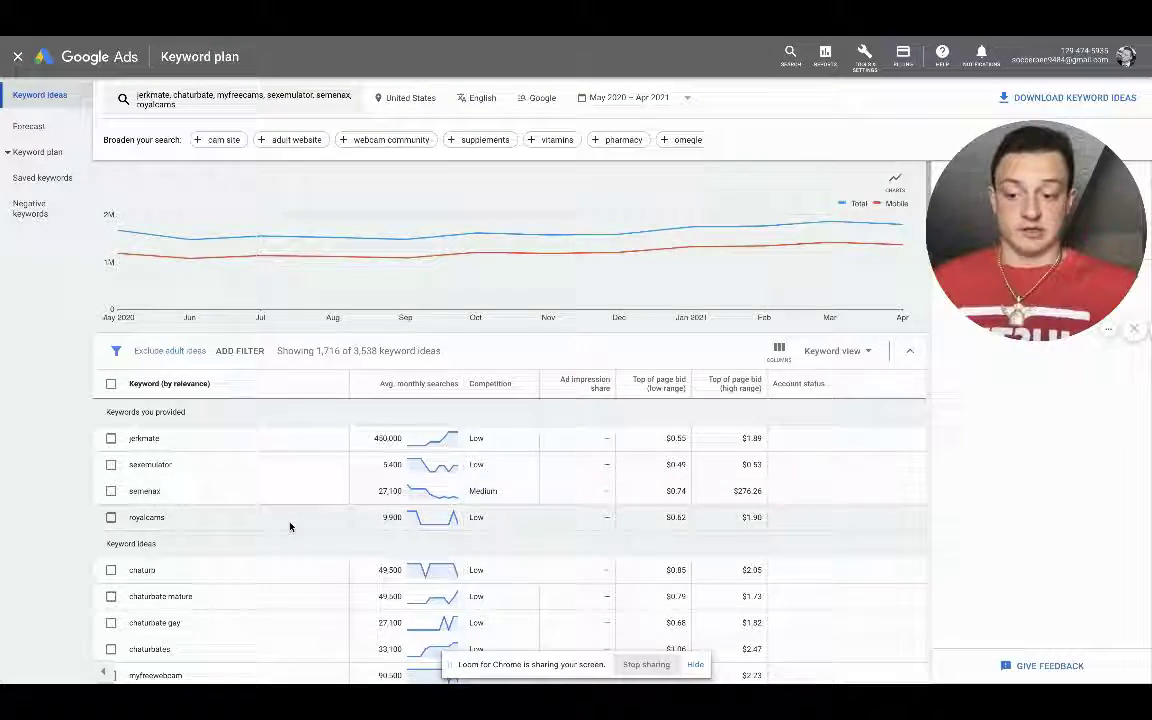
scroll(290, 527, down, 3)
scroll(290, 527, down, 5)
scroll(290, 527, down, 3)
scroll(290, 527, down, 5)
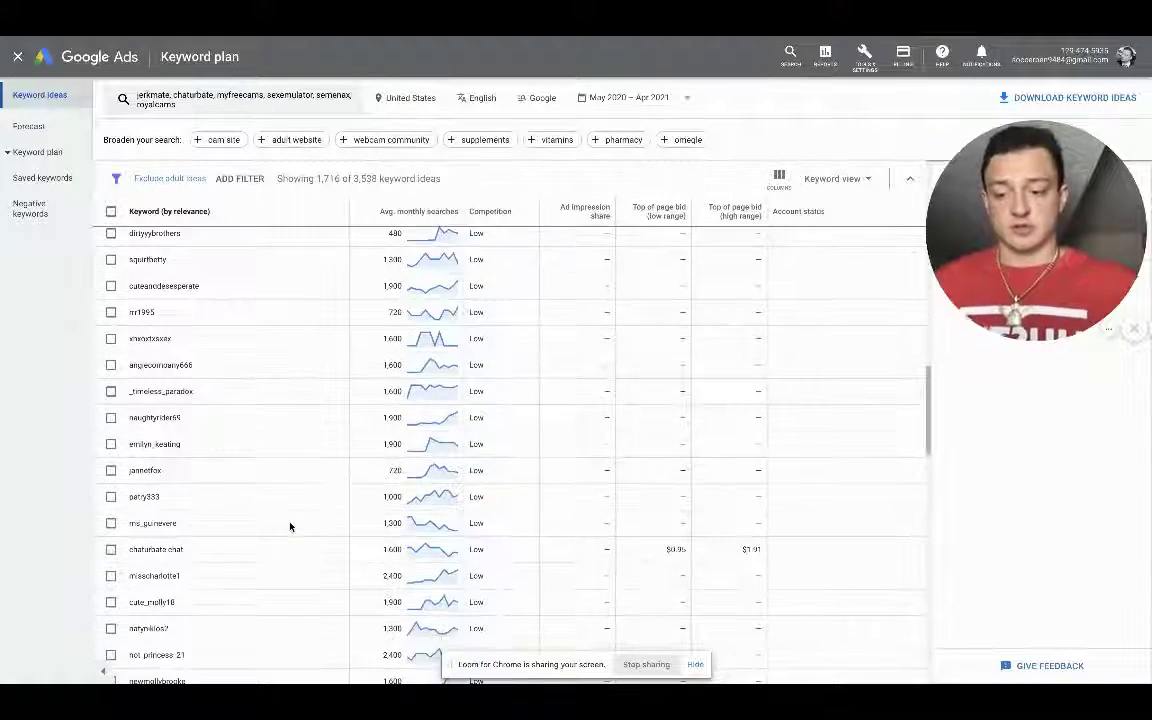
scroll(290, 527, down, 5)
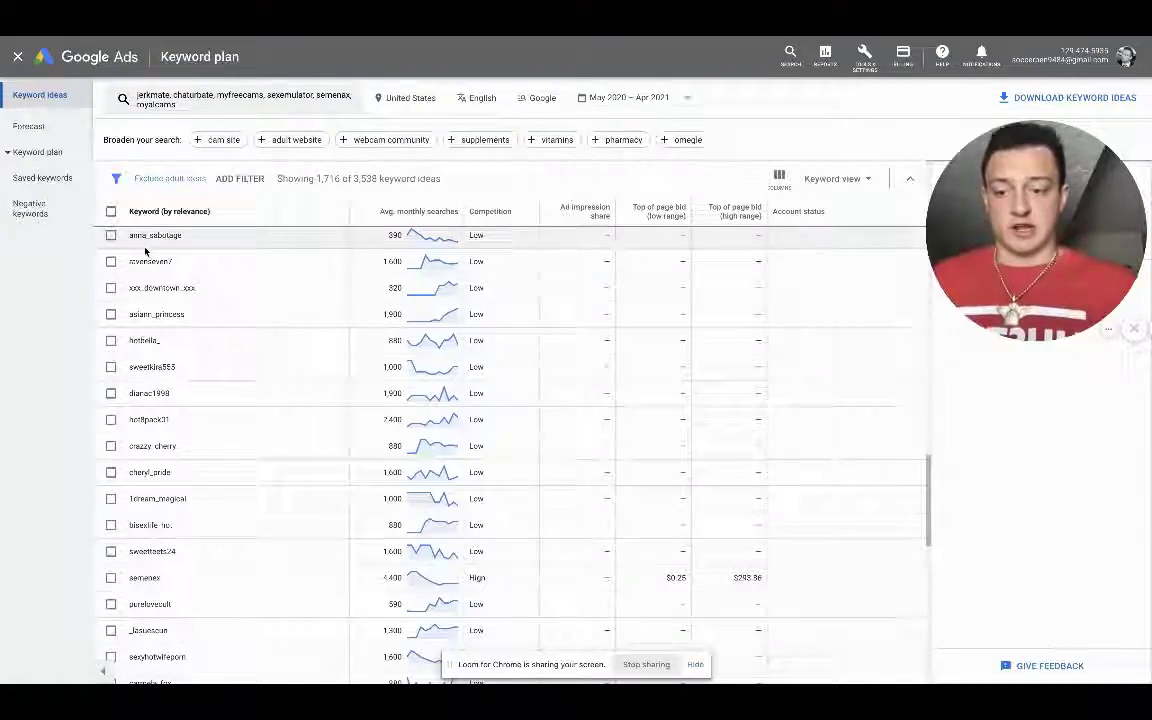
scroll(146, 248, down, 5)
scroll(189, 454, down, 2)
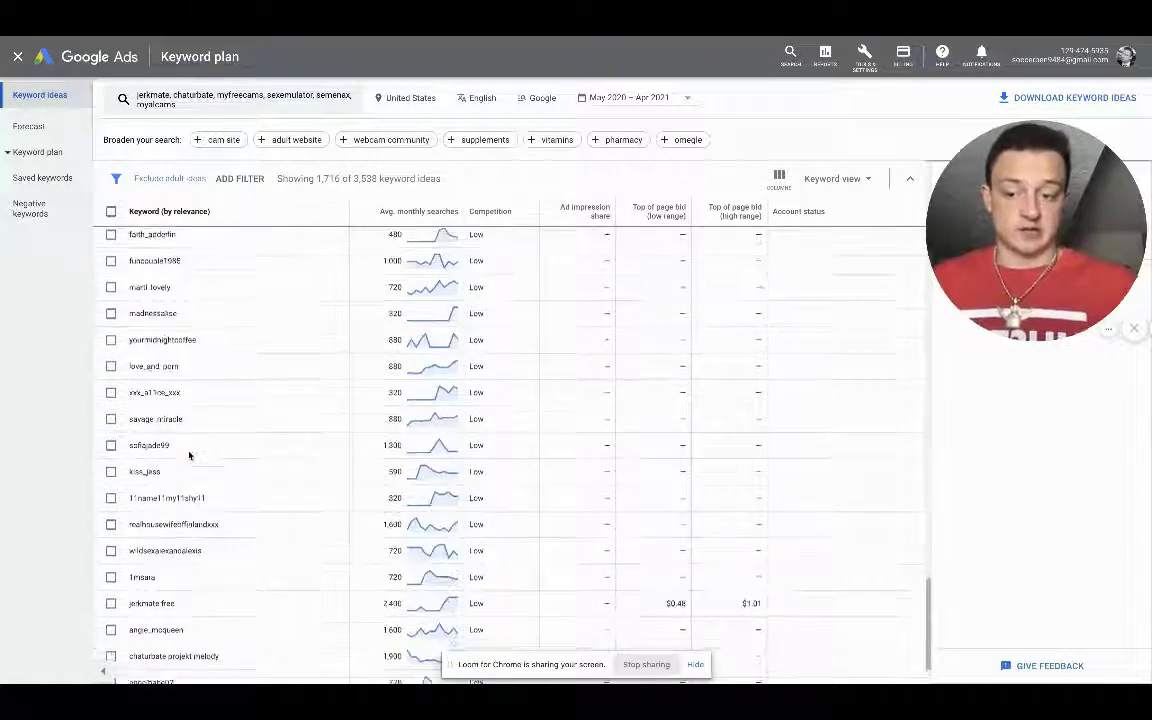
scroll(189, 454, up, 10)
scroll(189, 454, up, 15)
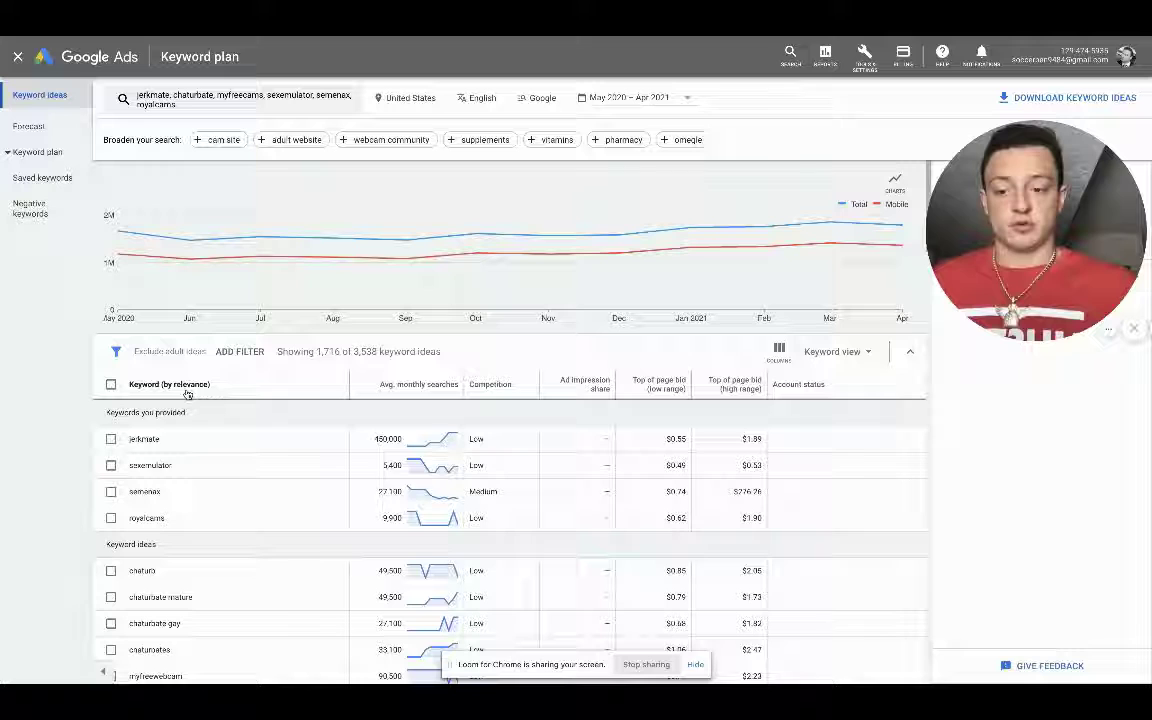
Sort keyword ideas by Avg. monthly searches, highest first, and highlight jerkmate.
click(440, 386)
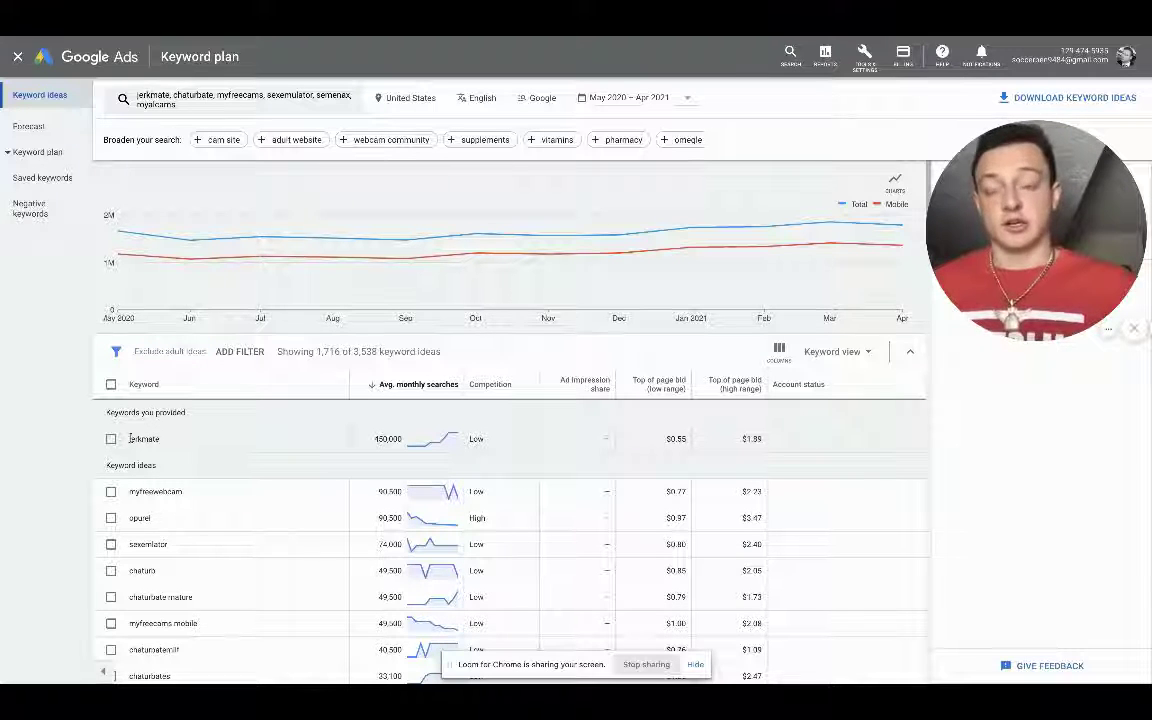
drag(130, 438, 153, 439)
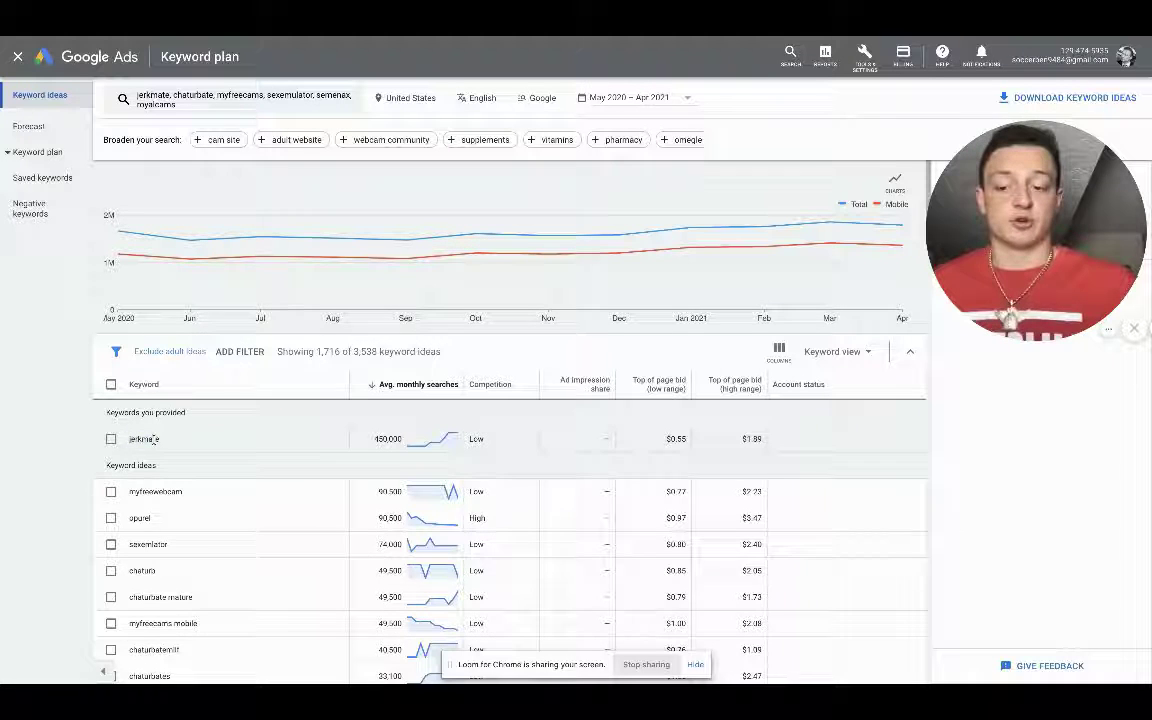
click(149, 438)
scroll(212, 567, down, 1)
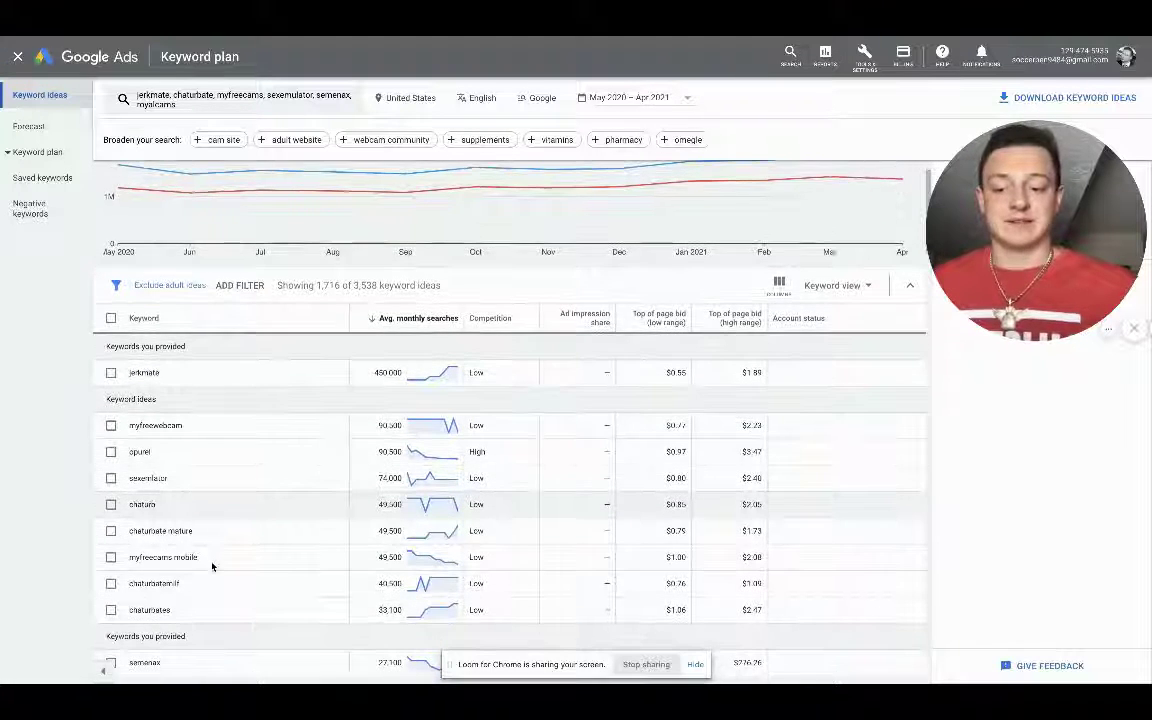
scroll(212, 567, down, 3)
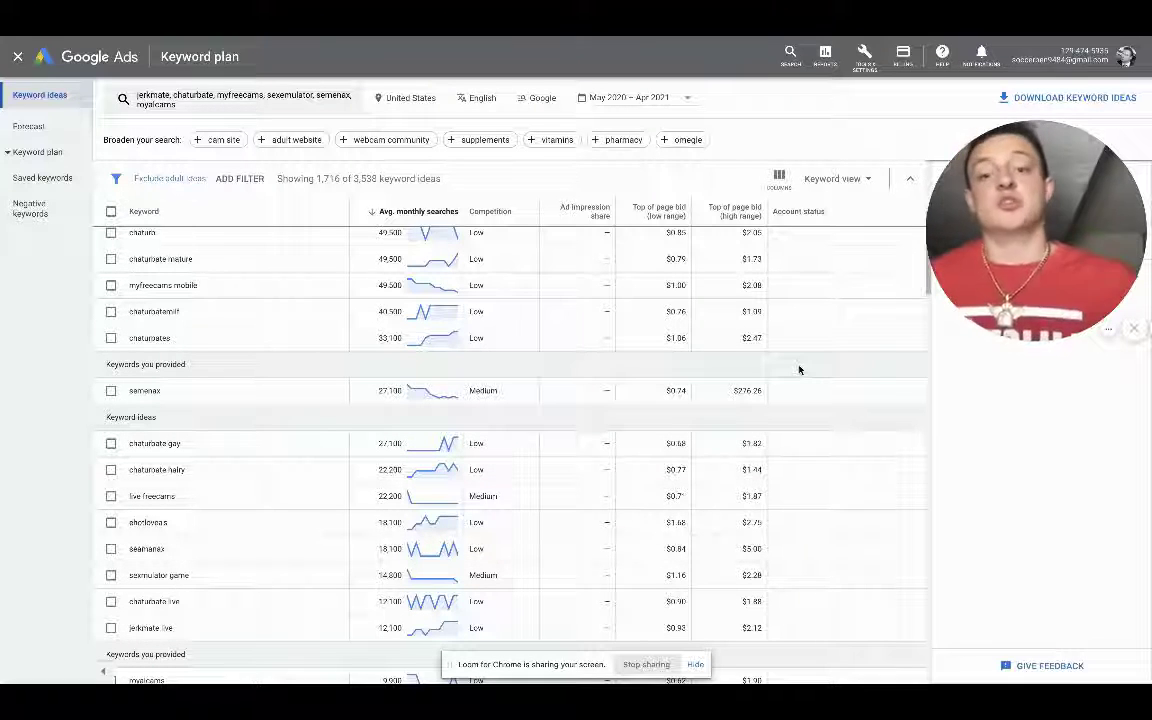
Scroll through the sorted keyword ideas to review the highest-volume terms.
scroll(799, 370, up, 1)
scroll(799, 370, up, 1)
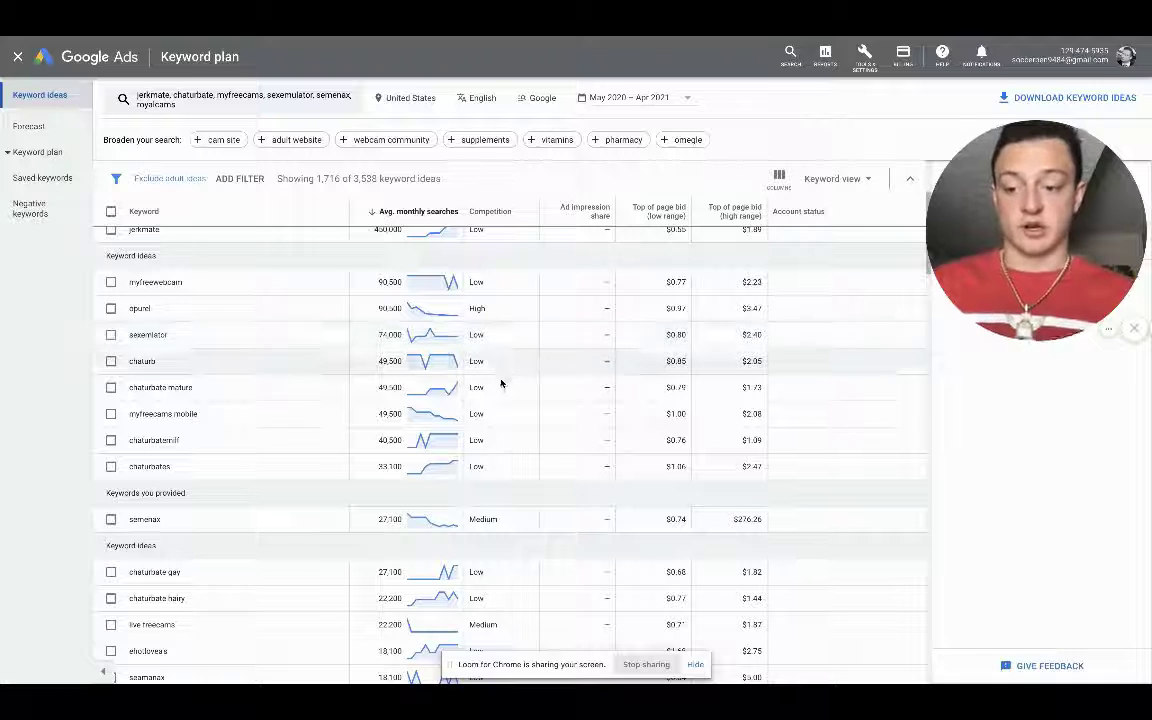
scroll(532, 418, down, 3)
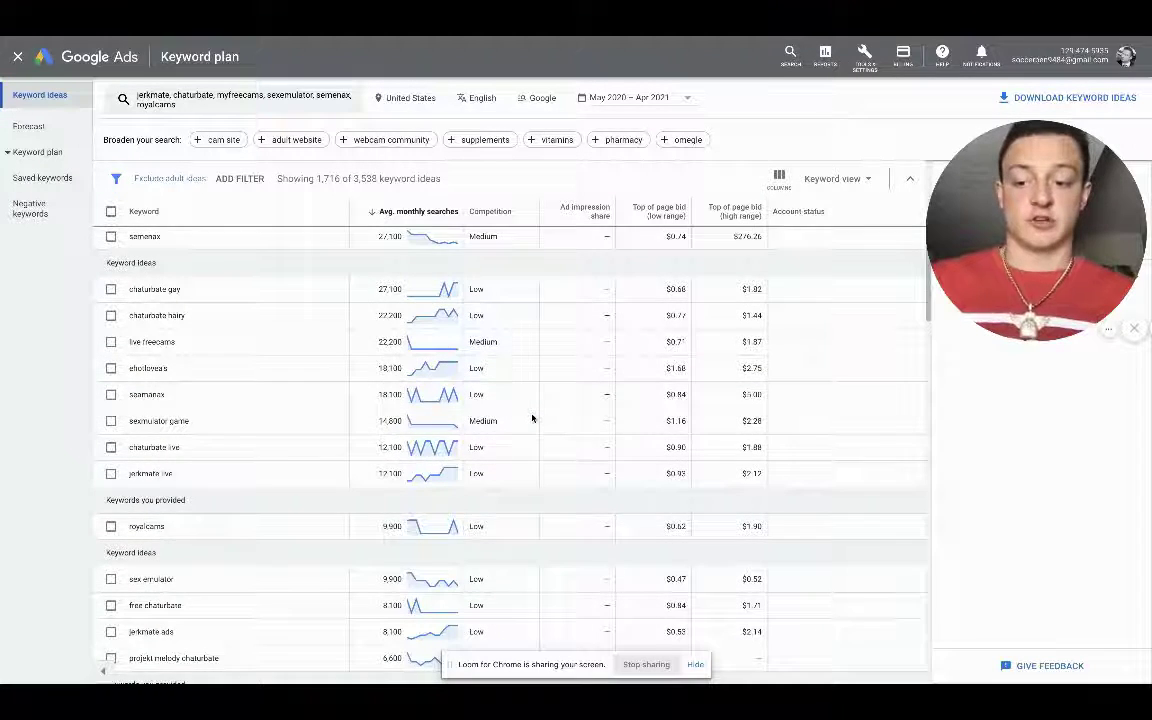
scroll(532, 418, down, 3)
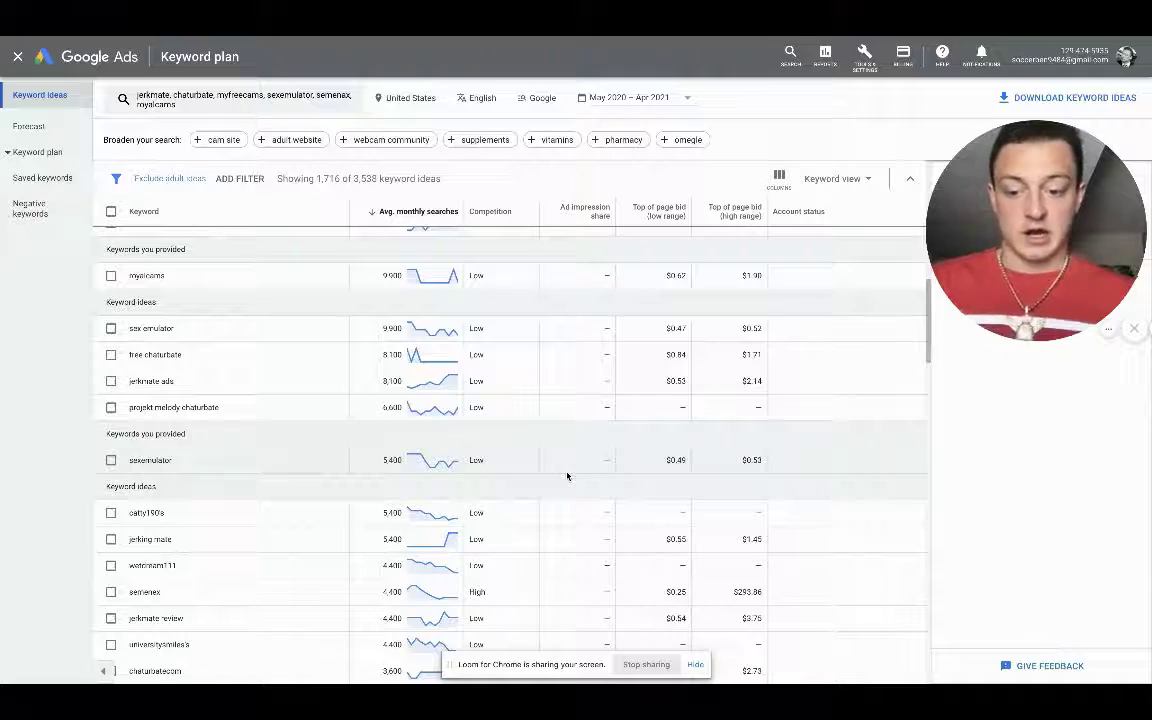
scroll(567, 476, down, 4)
scroll(567, 476, up, 3)
scroll(567, 476, up, 3)
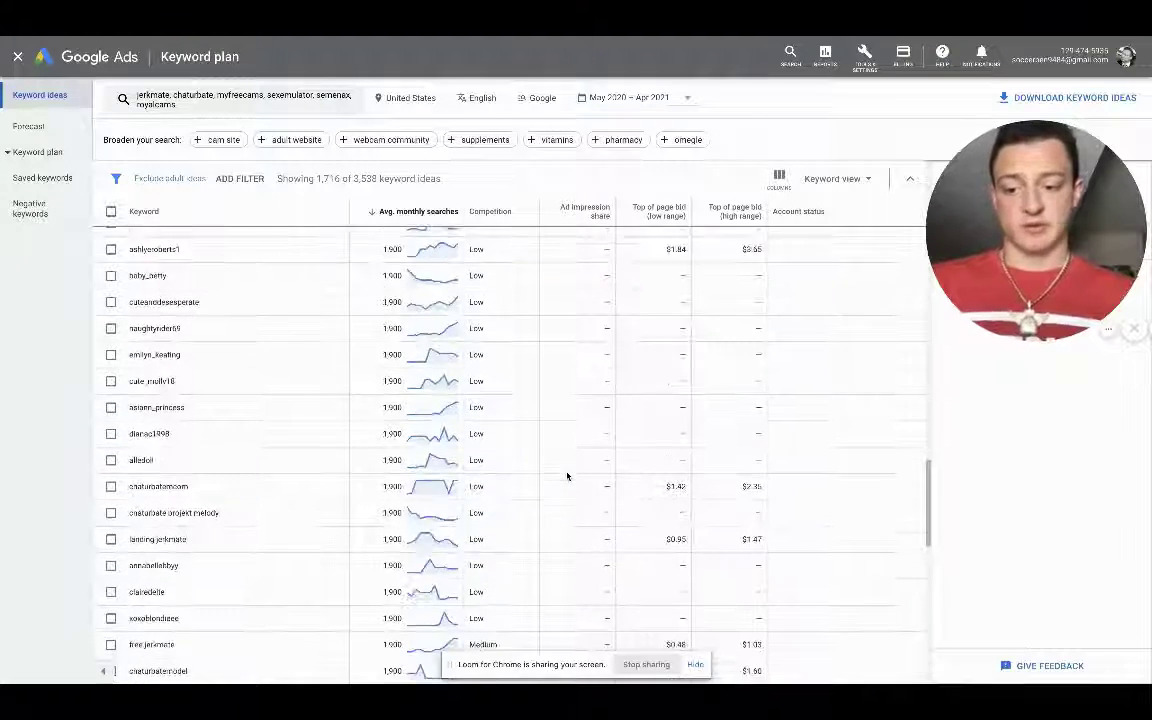
scroll(567, 476, up, 3)
scroll(567, 476, up, 5)
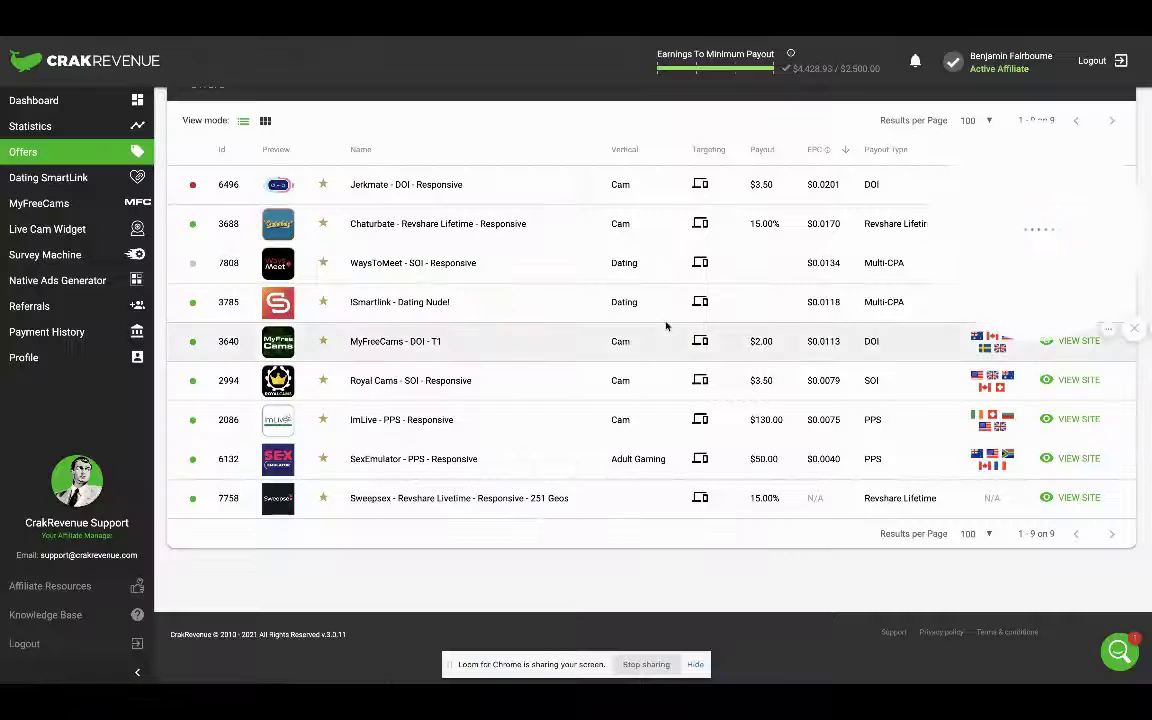
Clear the CrakRevenue filters to list all 660 offers ranked by EPC, Hims Multi-CPA first.
scroll(666, 324, up, 3)
scroll(571, 319, up, 2)
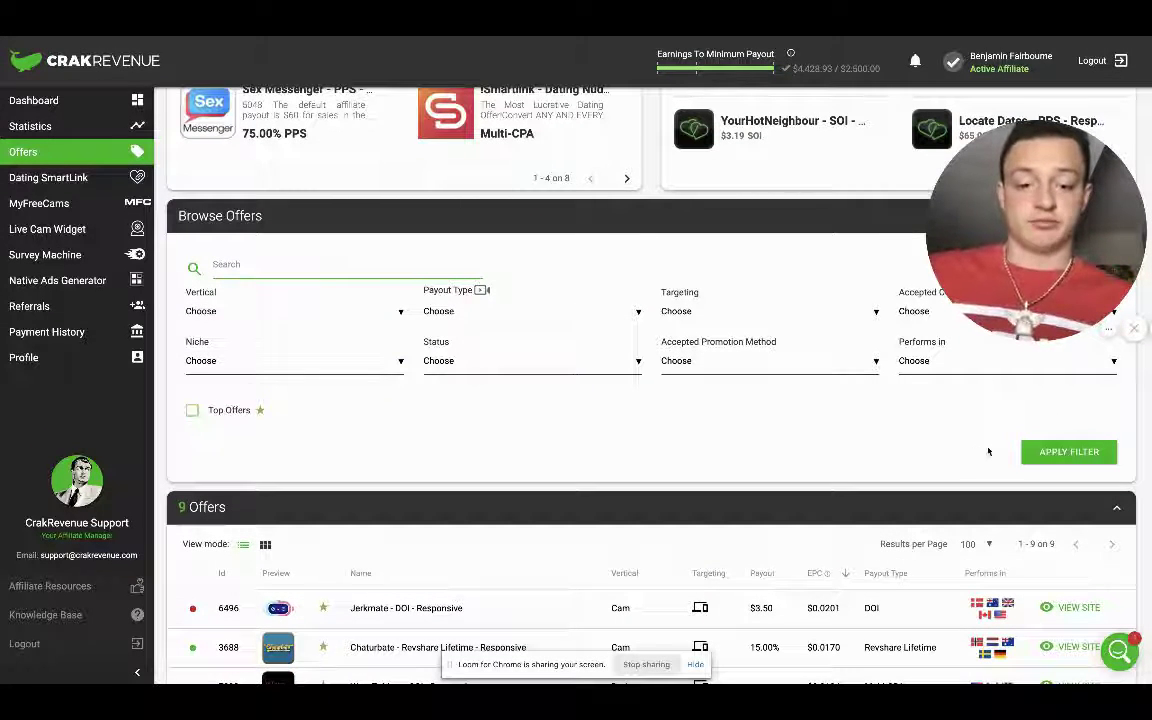
click(1040, 452)
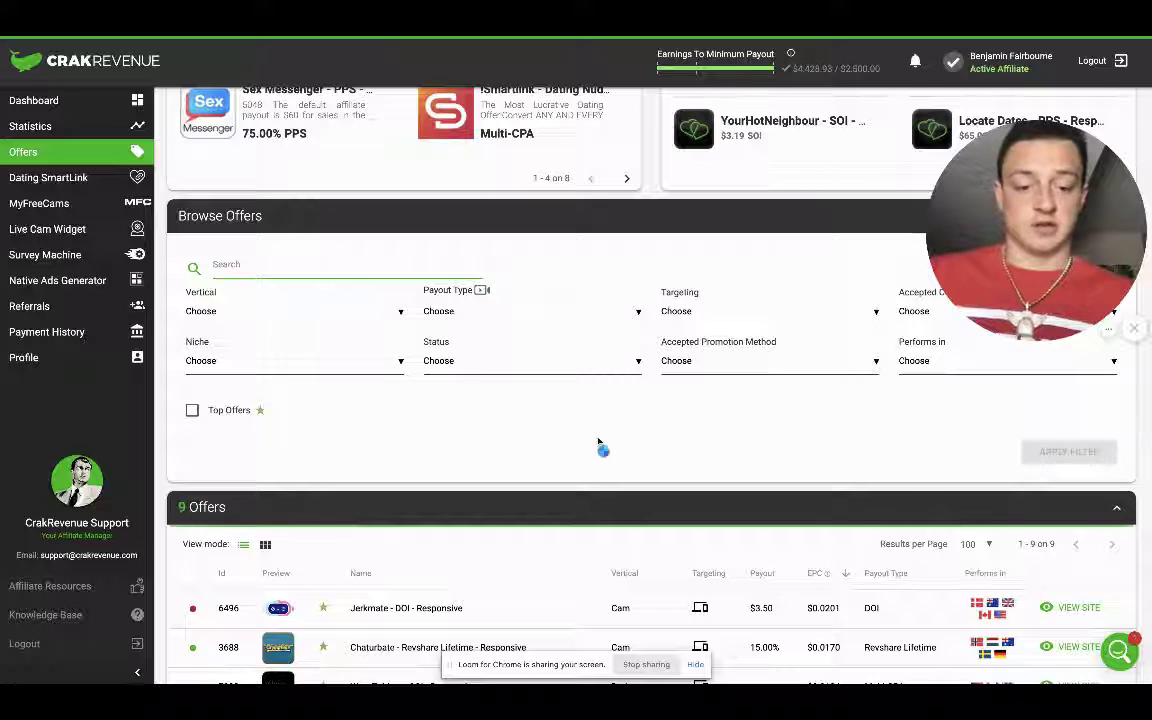
scroll(598, 442, down, 3)
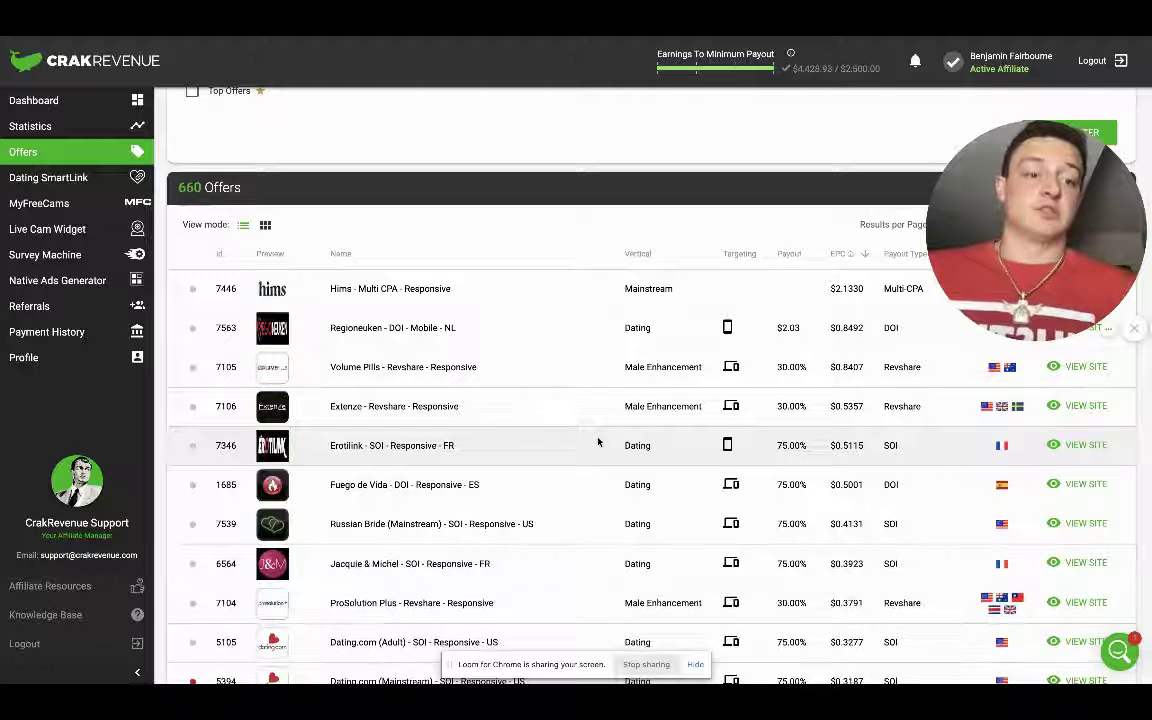
mouse_move(1035, 230)
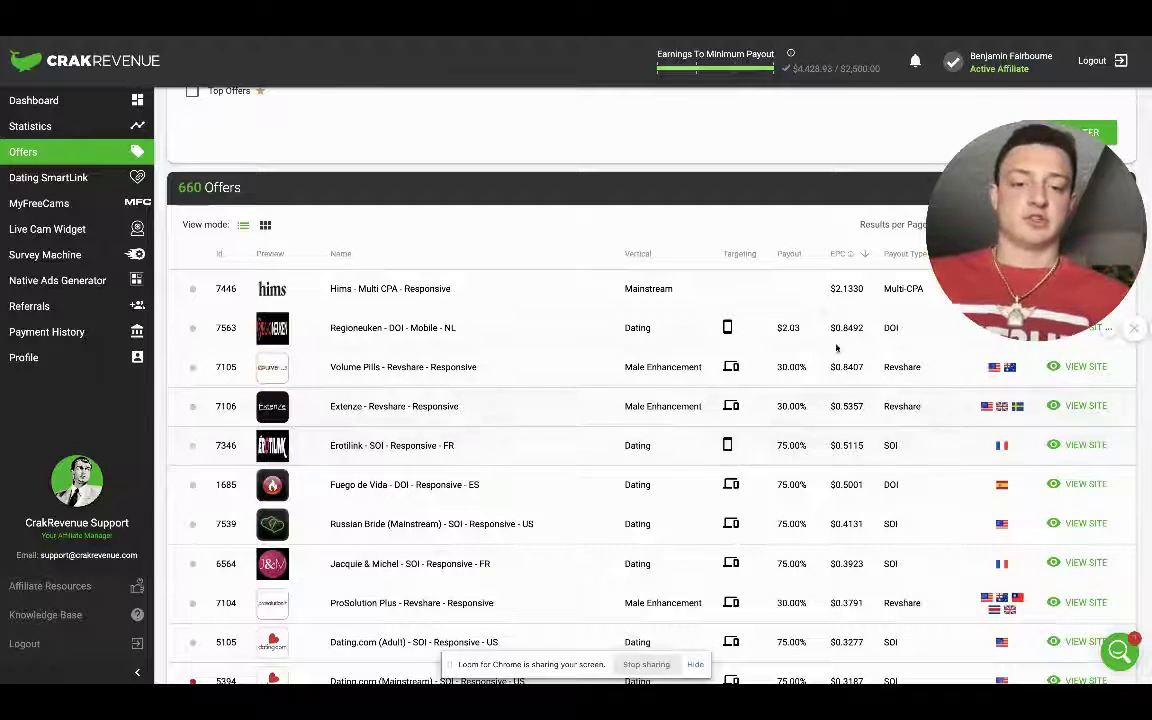
mouse_move(1023, 255)
mouse_down()
mouse_move(944, 352)
mouse_move(1043, 632)
mouse_up()
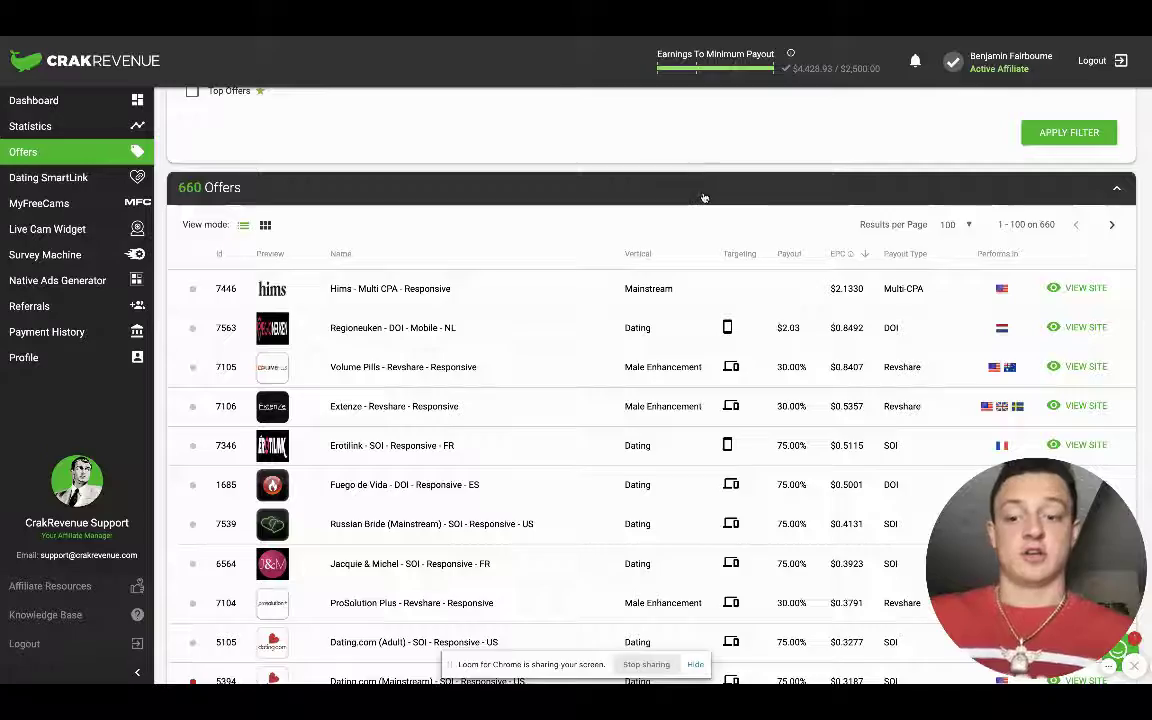
Scroll to the top of the Offers page to review Top Offers and Recently Added Offers.
scroll(703, 195, up, 5)
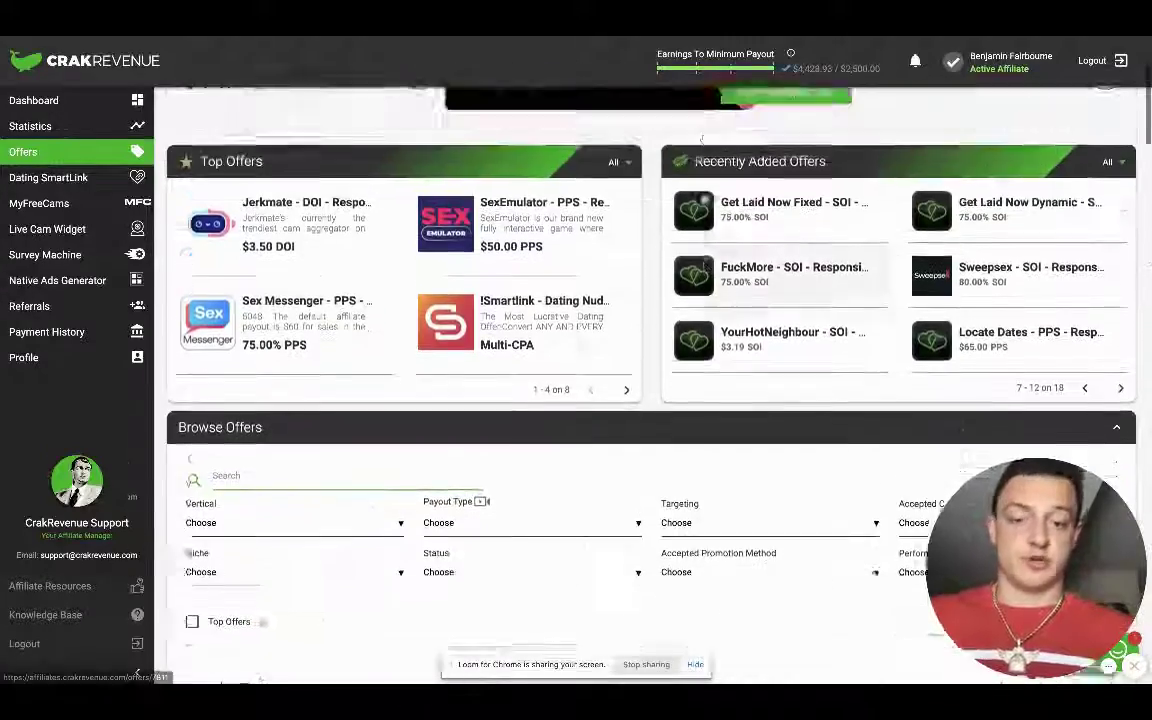
scroll(703, 160, up, 3)
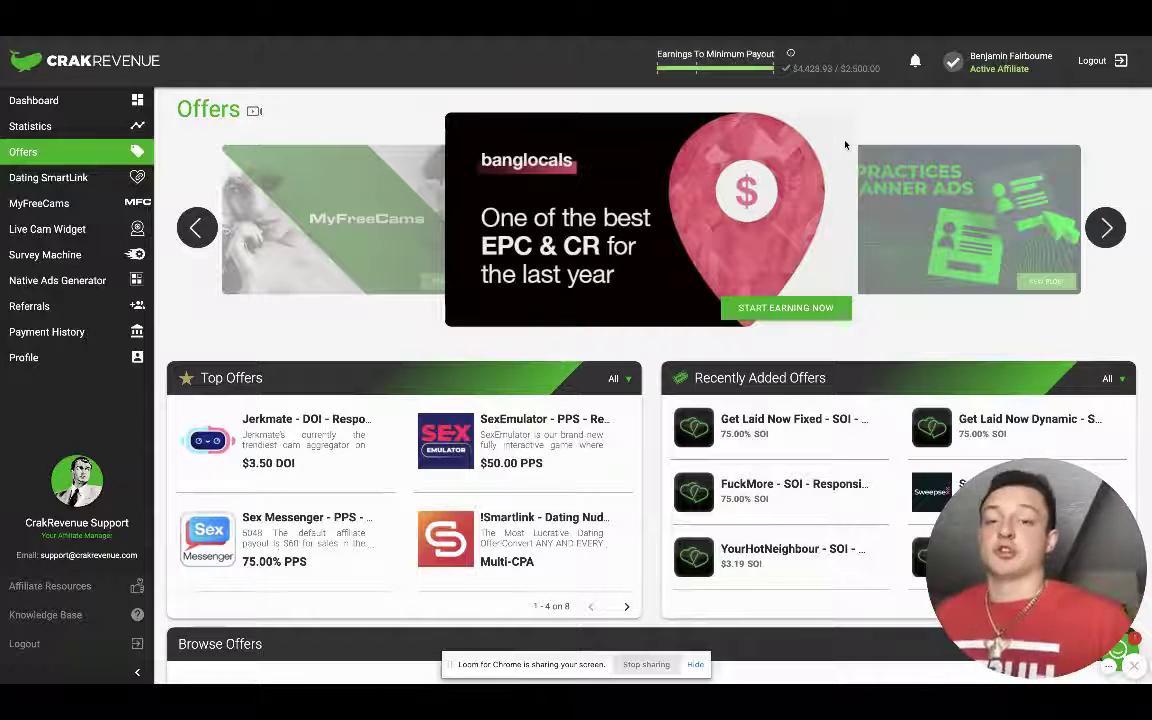
mouse_move(1036, 565)
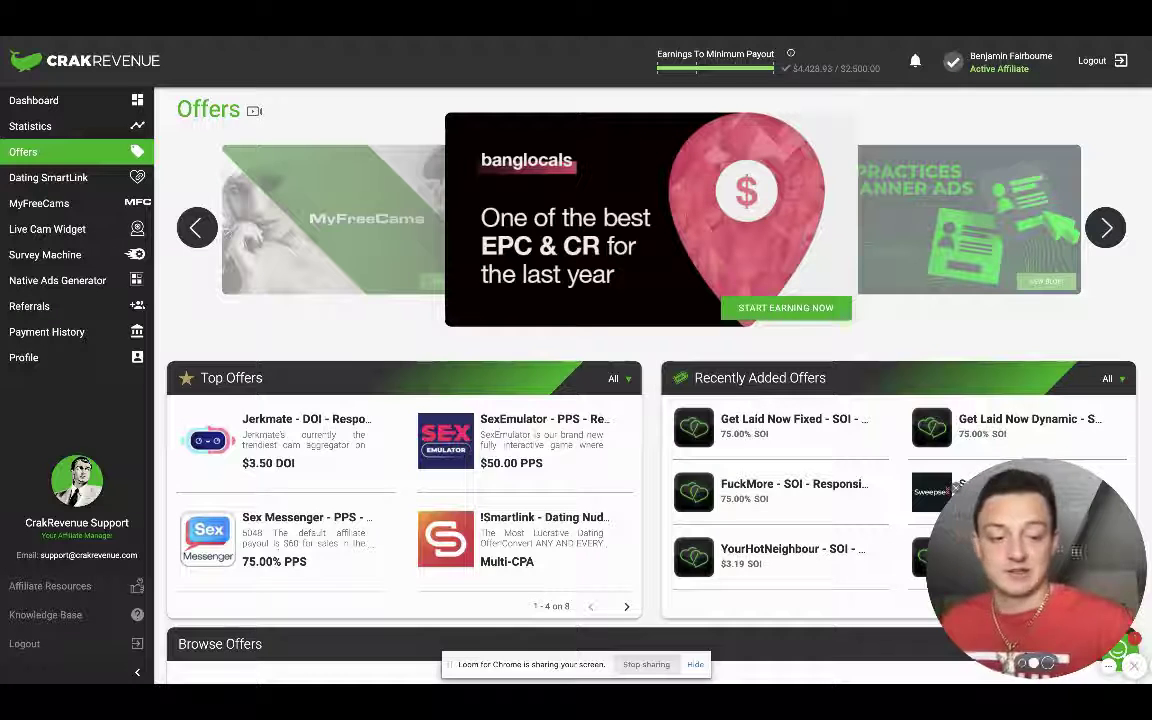
drag(952, 487, 35, 488)
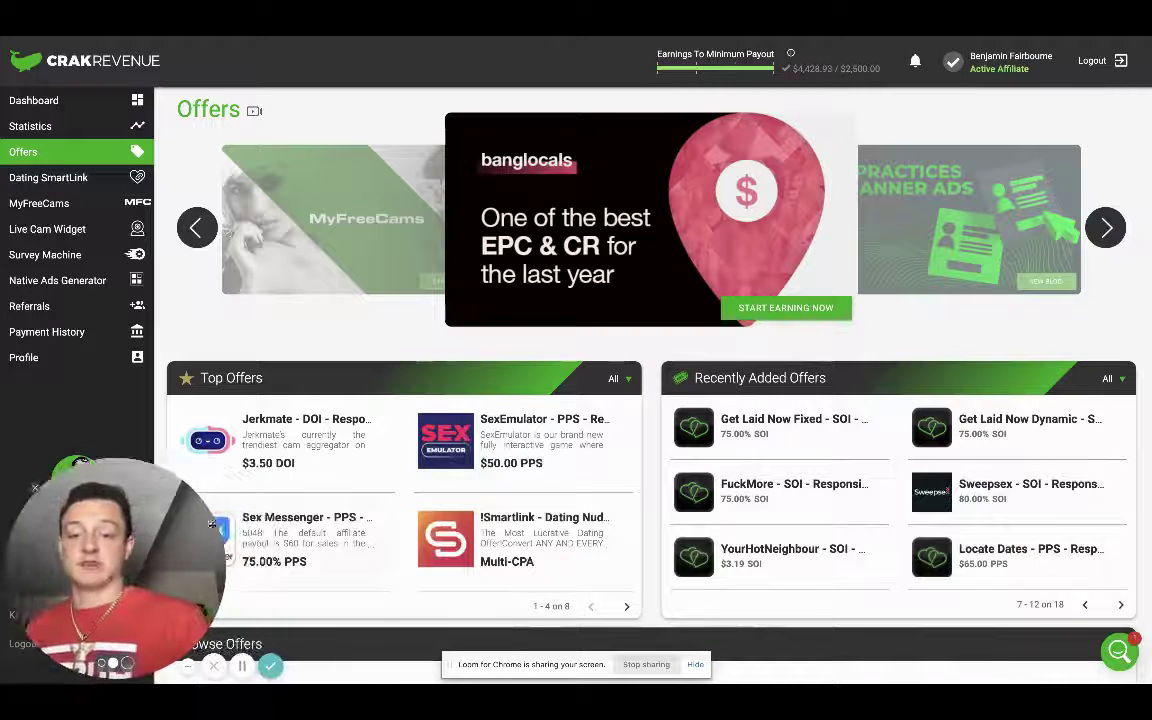